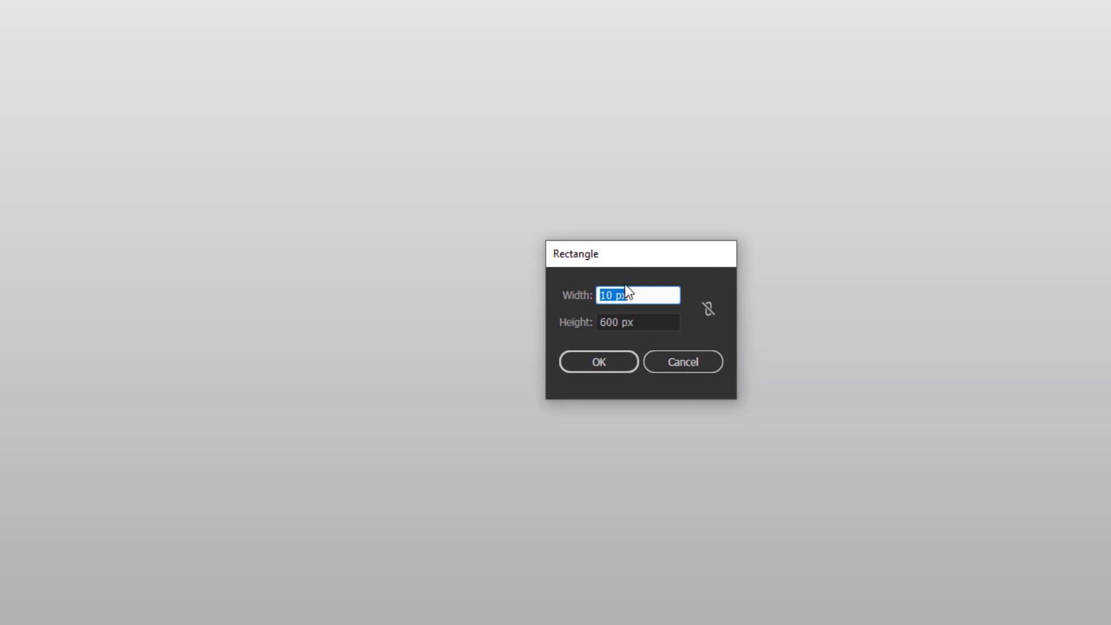
Create a 10 × 600 px rectangle, centre it on the artboard, and round its top corners to 5 px
click(646, 319)
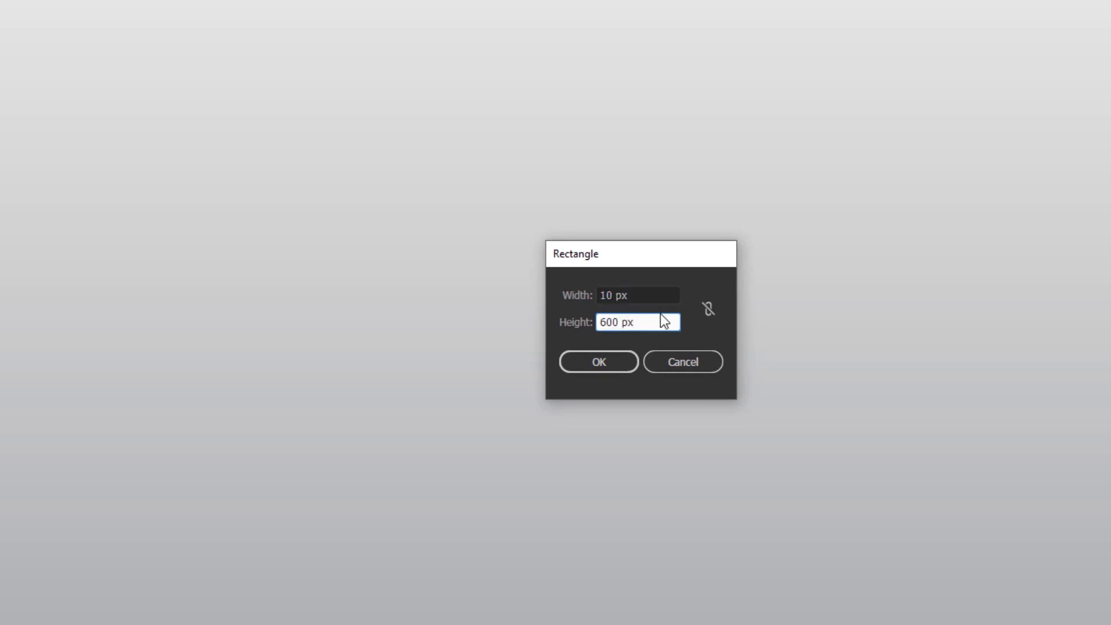
click(616, 359)
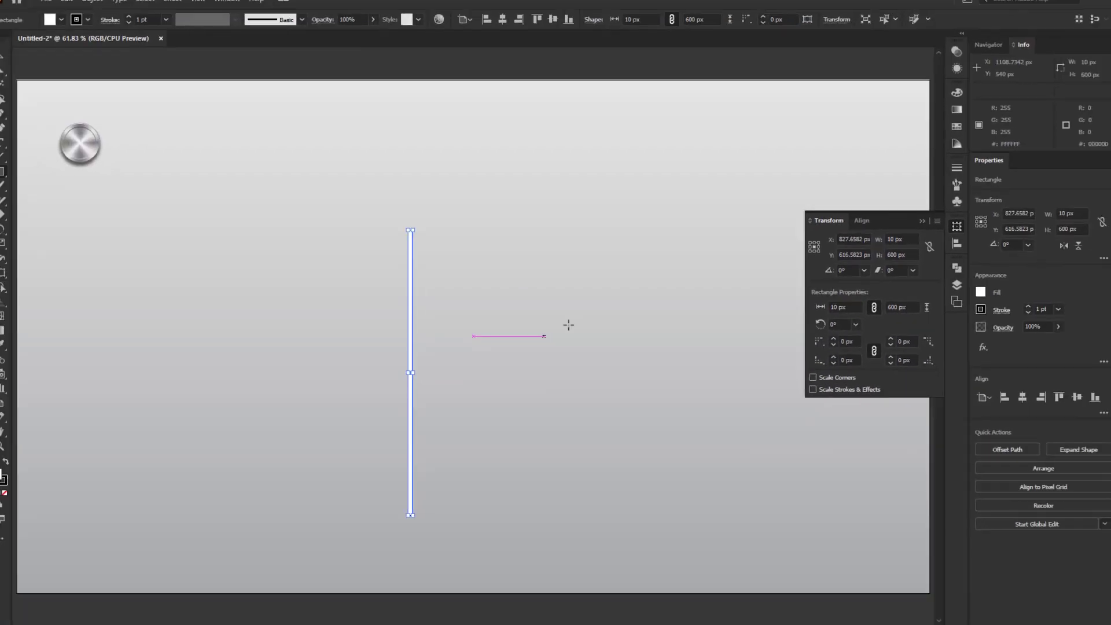
click(921, 222)
click(520, 20)
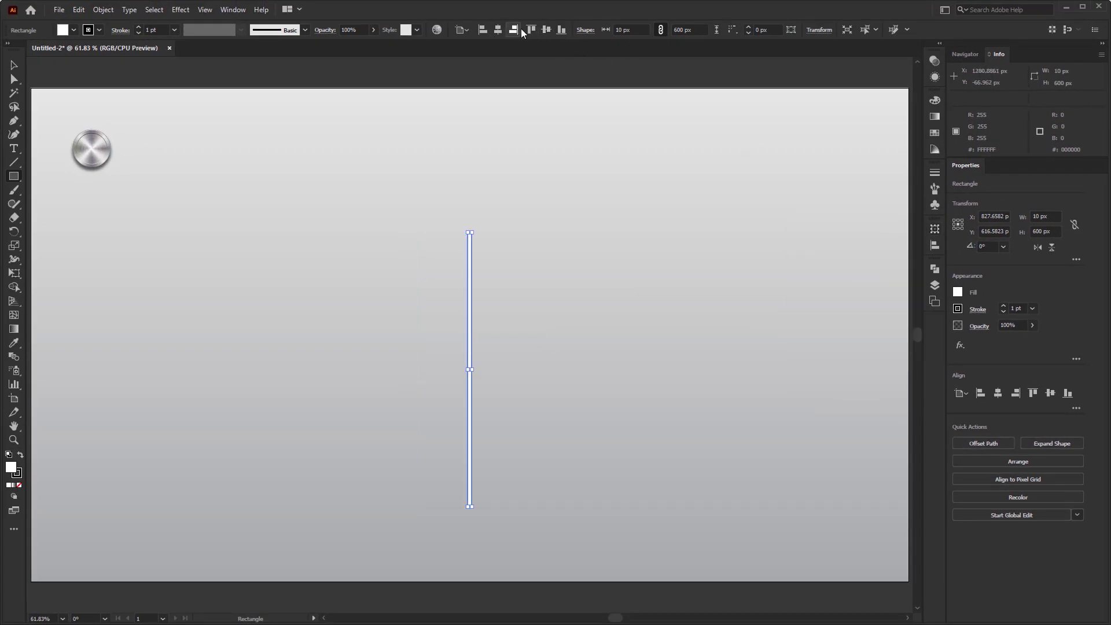
click(540, 28)
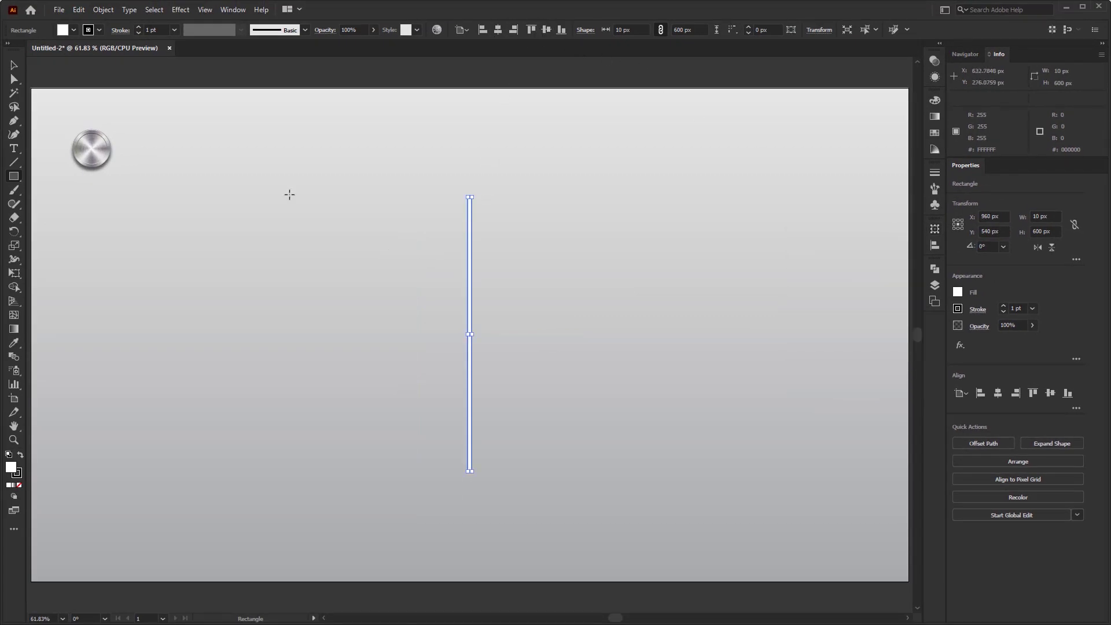
click(14, 79)
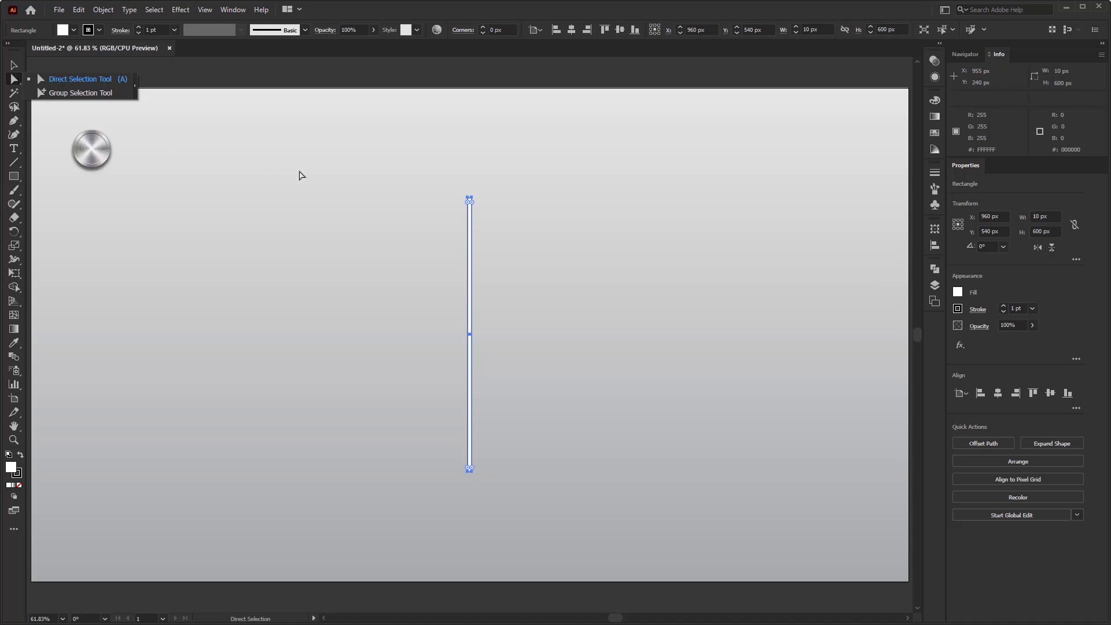
scroll(470, 200, up, 6)
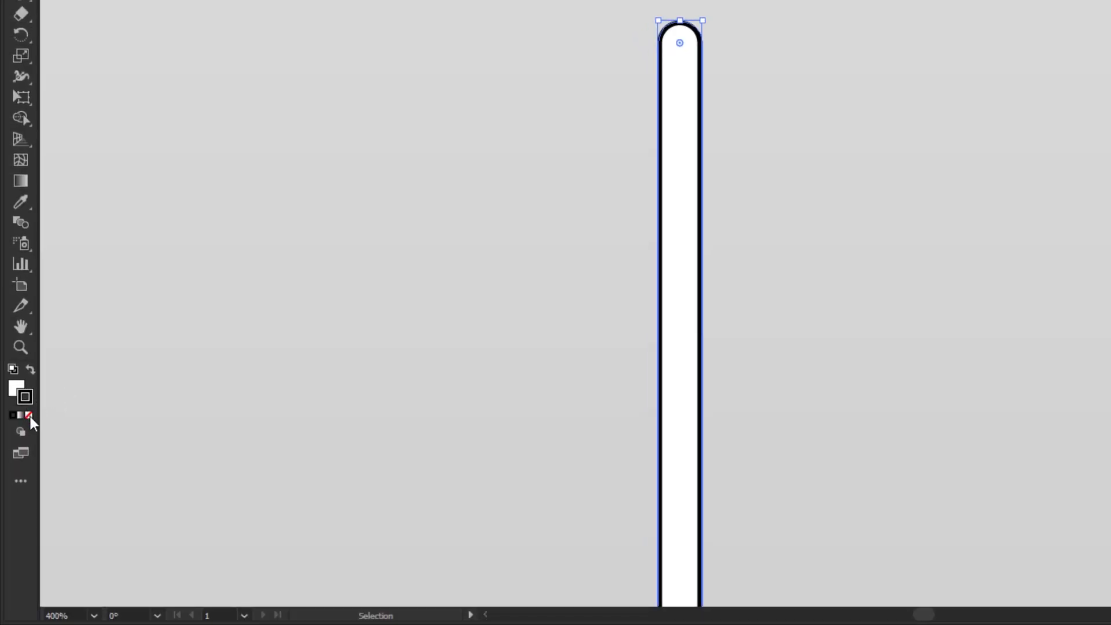
Remove the bar's stroke and give its fill a linear gradient angled at 90°
click(30, 415)
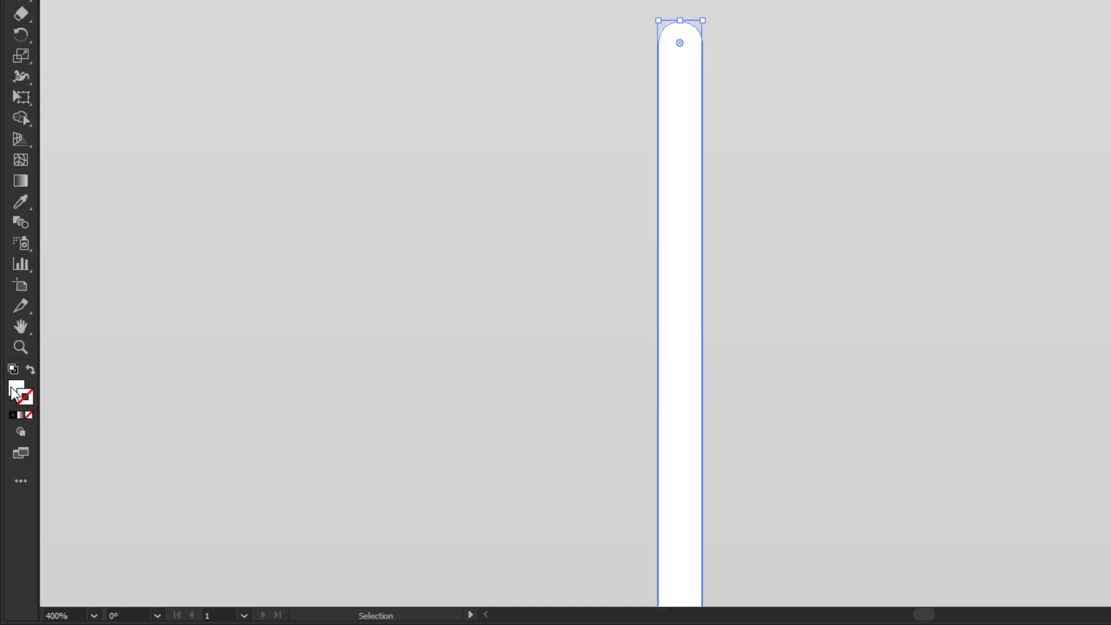
click(18, 389)
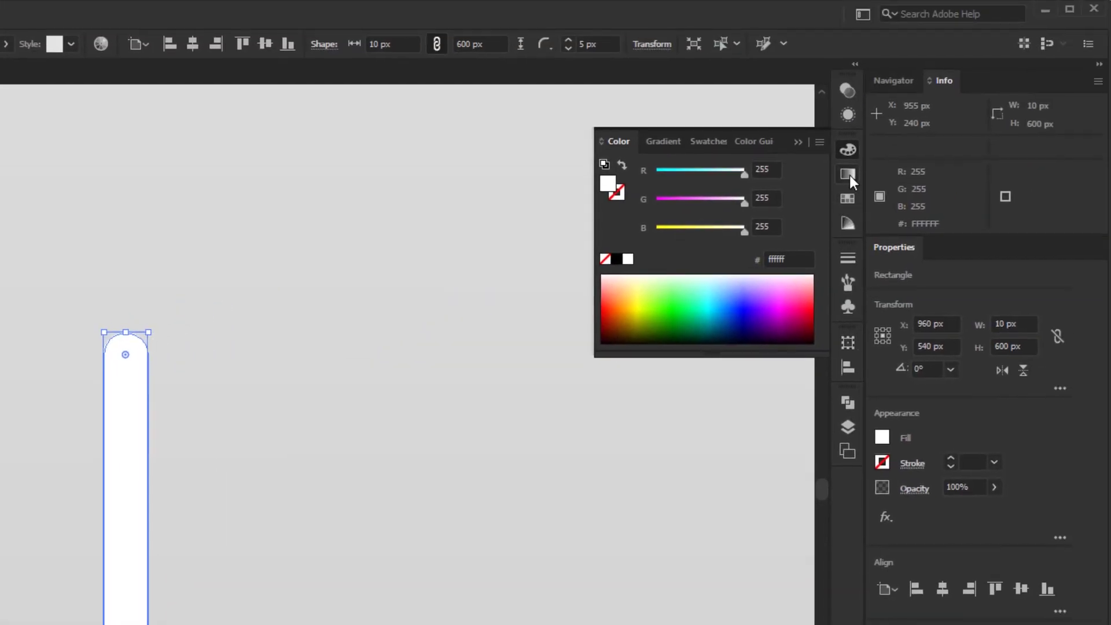
click(850, 176)
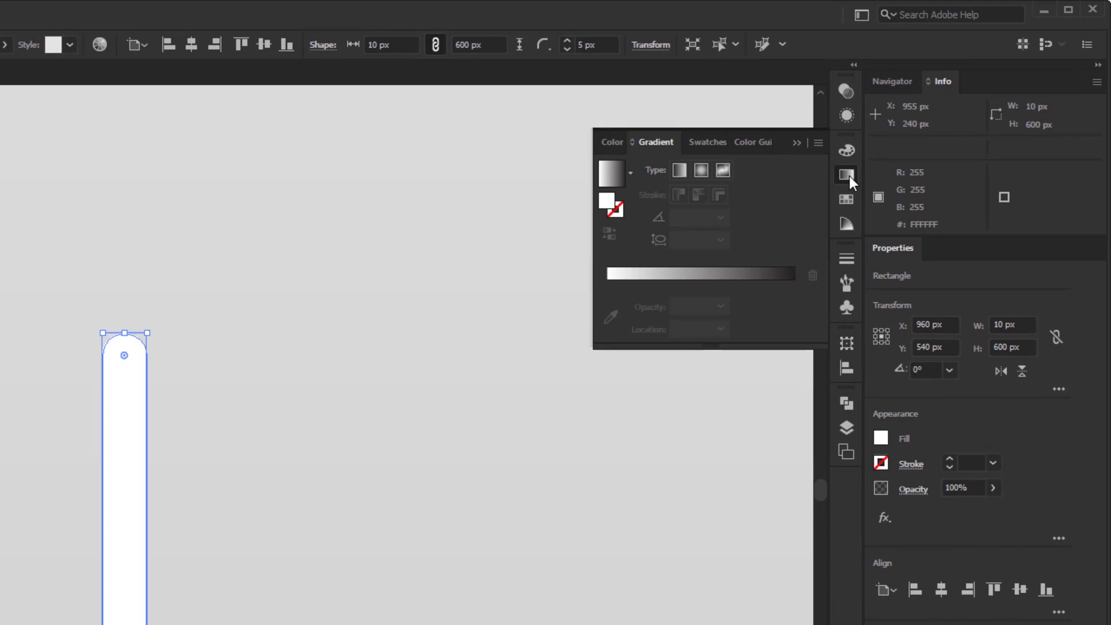
click(759, 273)
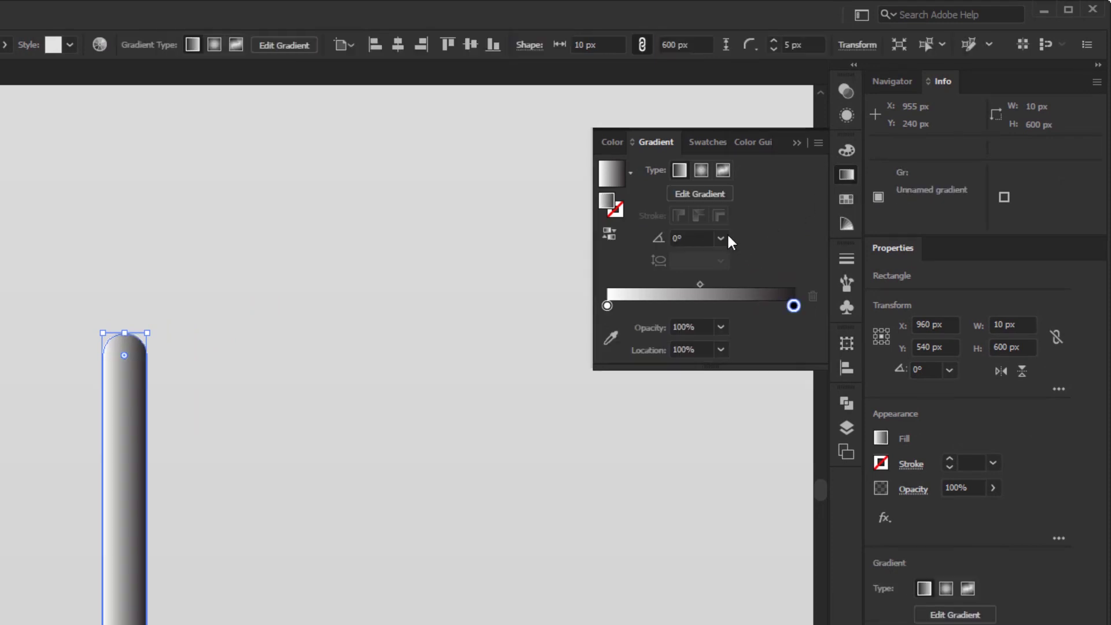
click(722, 237)
click(741, 333)
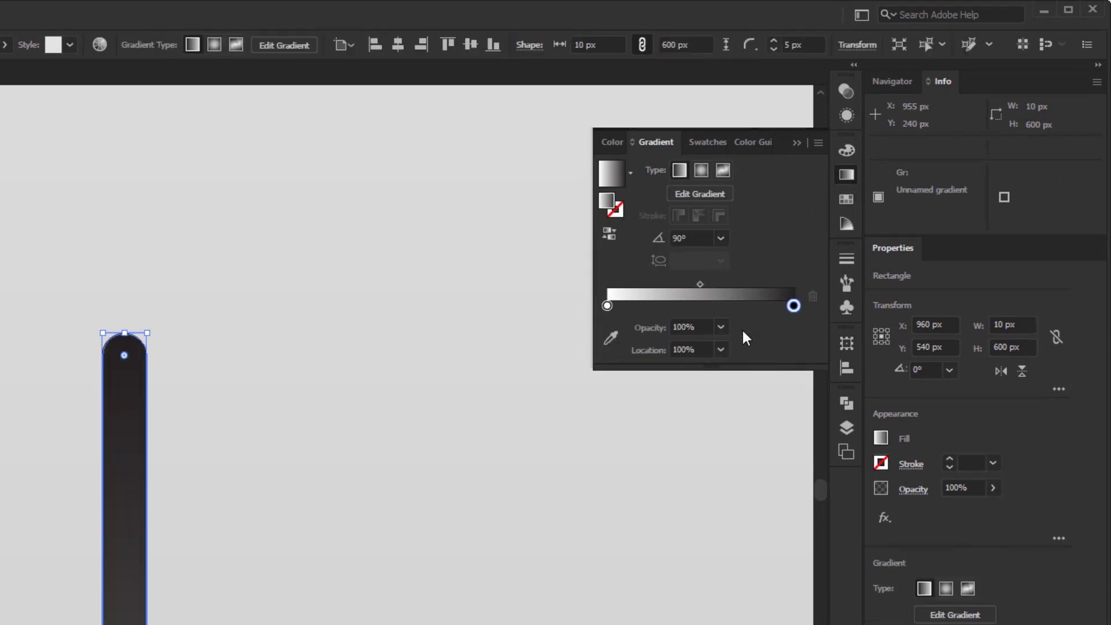
Set the gradient's left stop to dark blue and its right stop to light blue
click(609, 306)
double_click(607, 305)
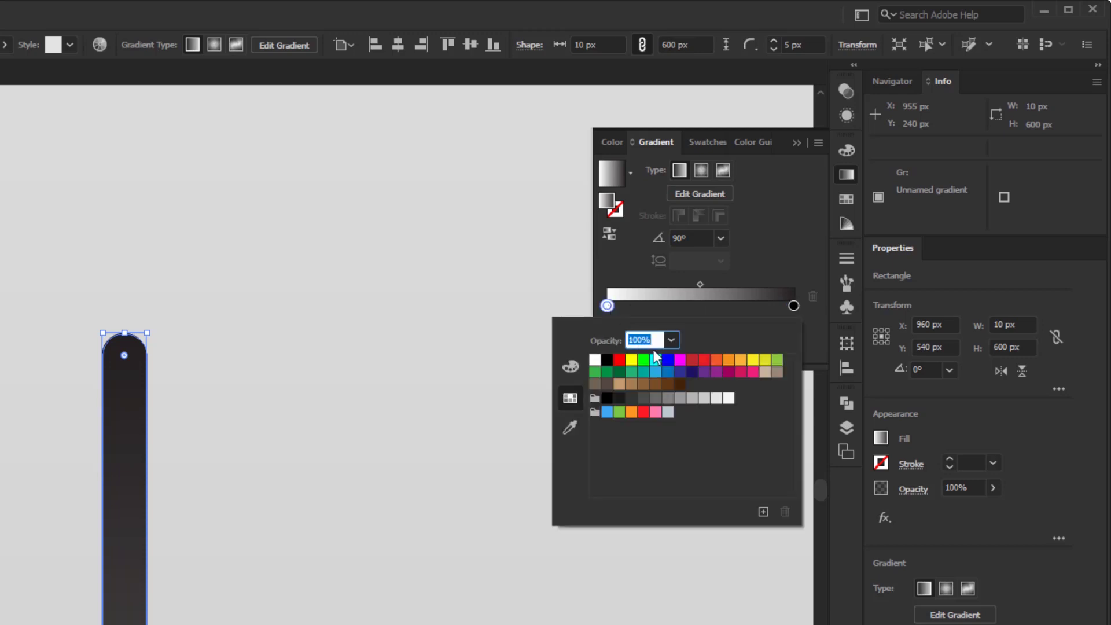
click(668, 371)
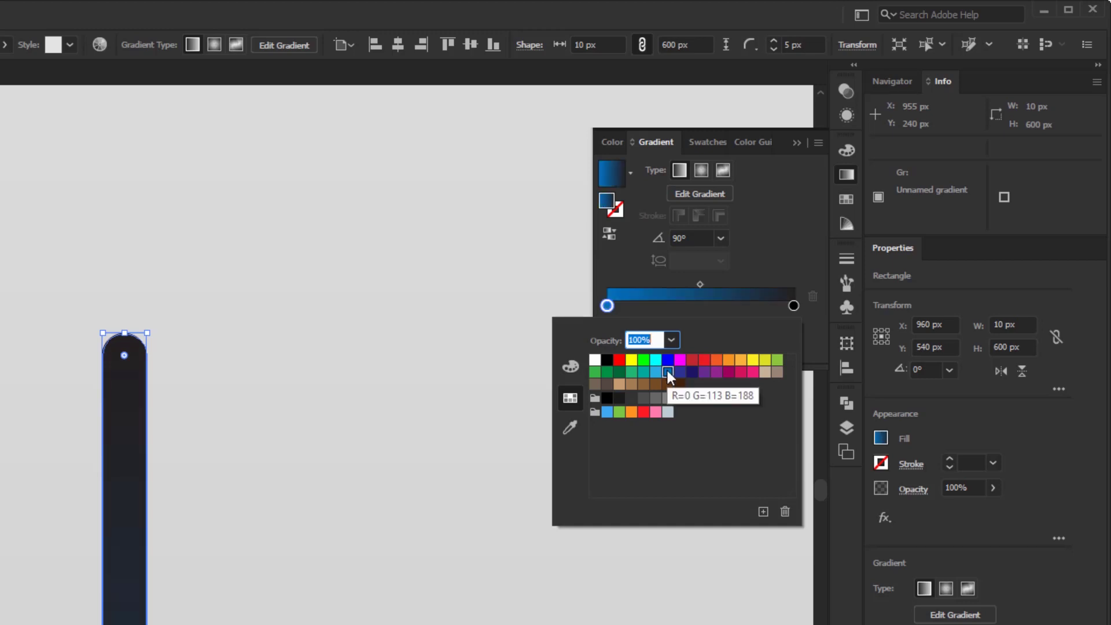
click(791, 306)
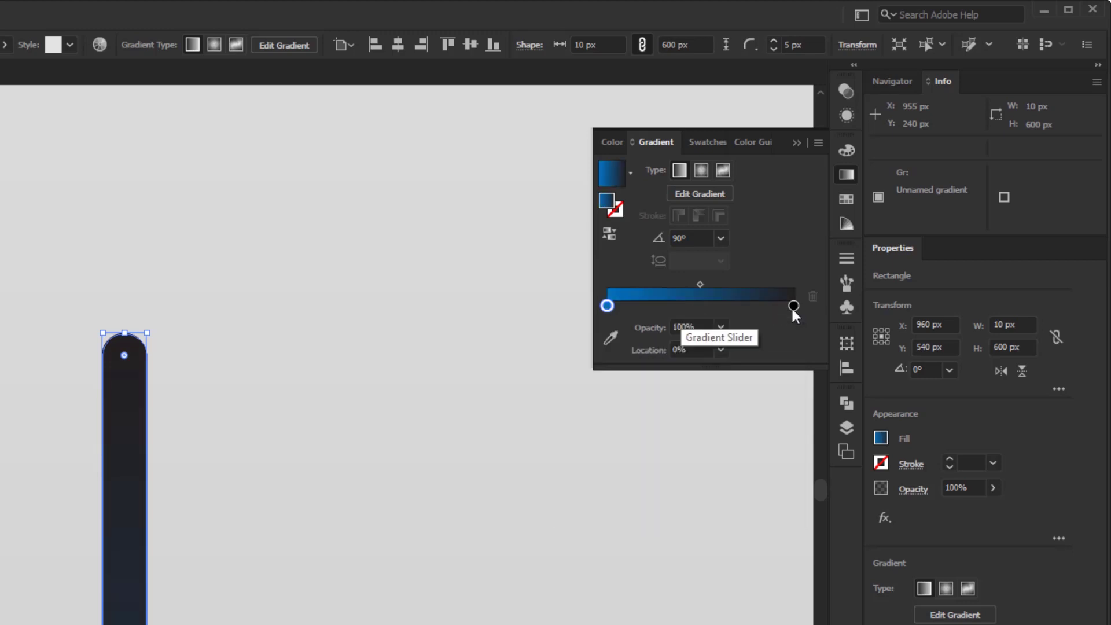
double_click(792, 307)
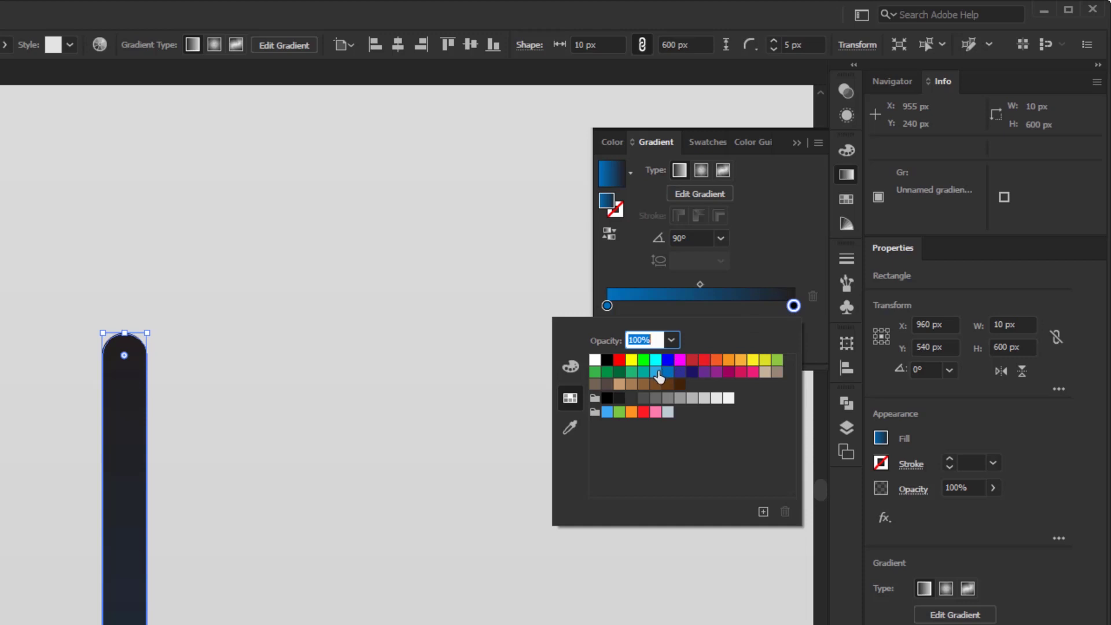
click(658, 372)
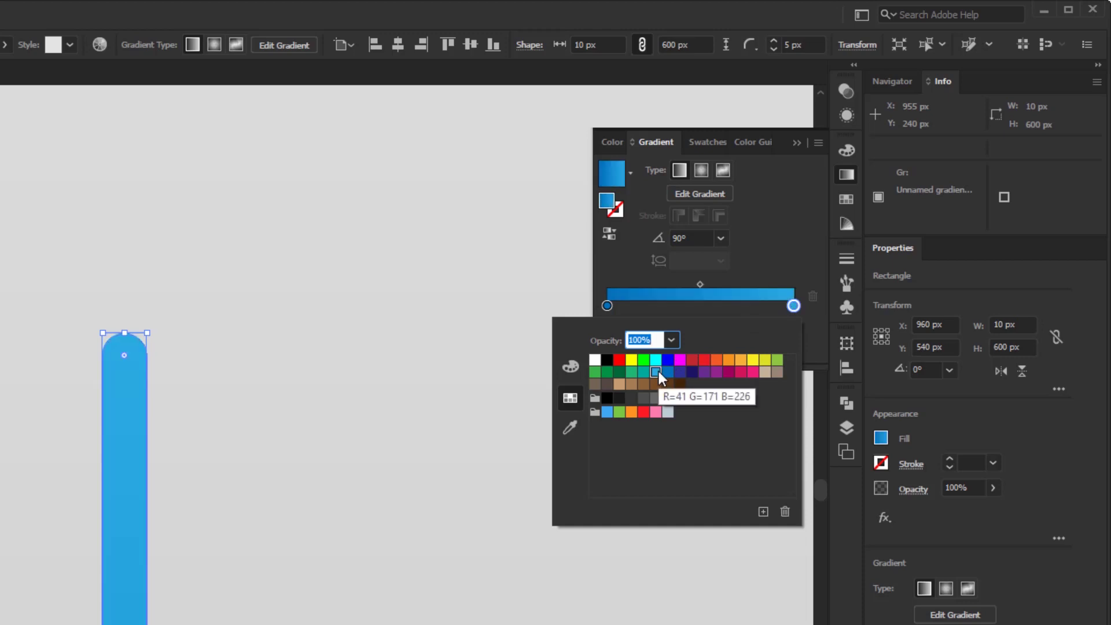
click(796, 144)
click(796, 144)
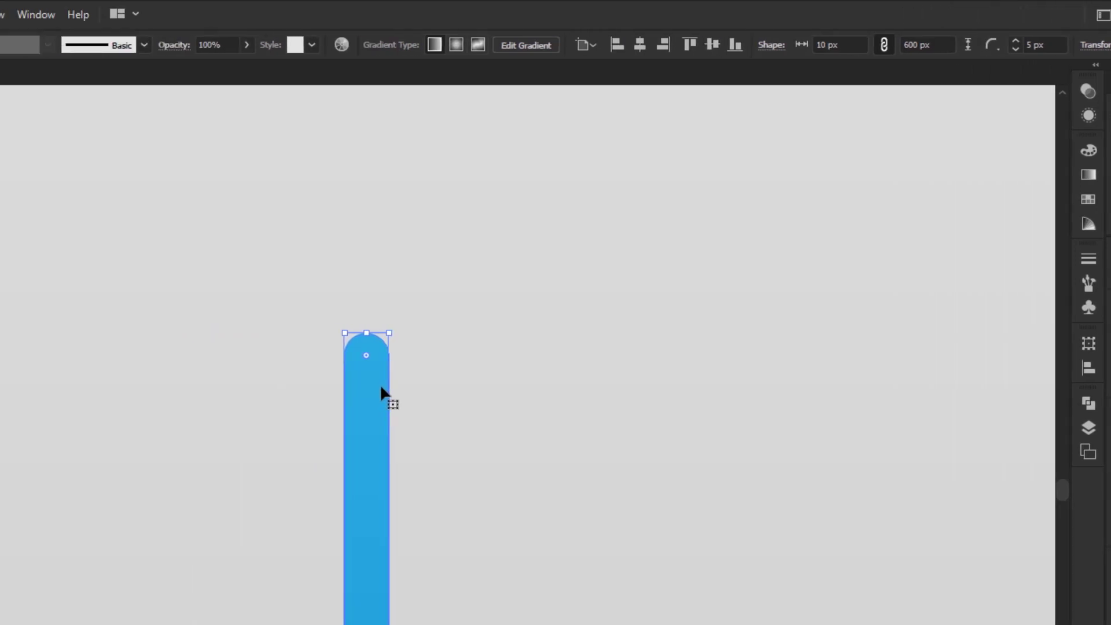
Create a 0.5 px offset path around the blue bar
click(155, 15)
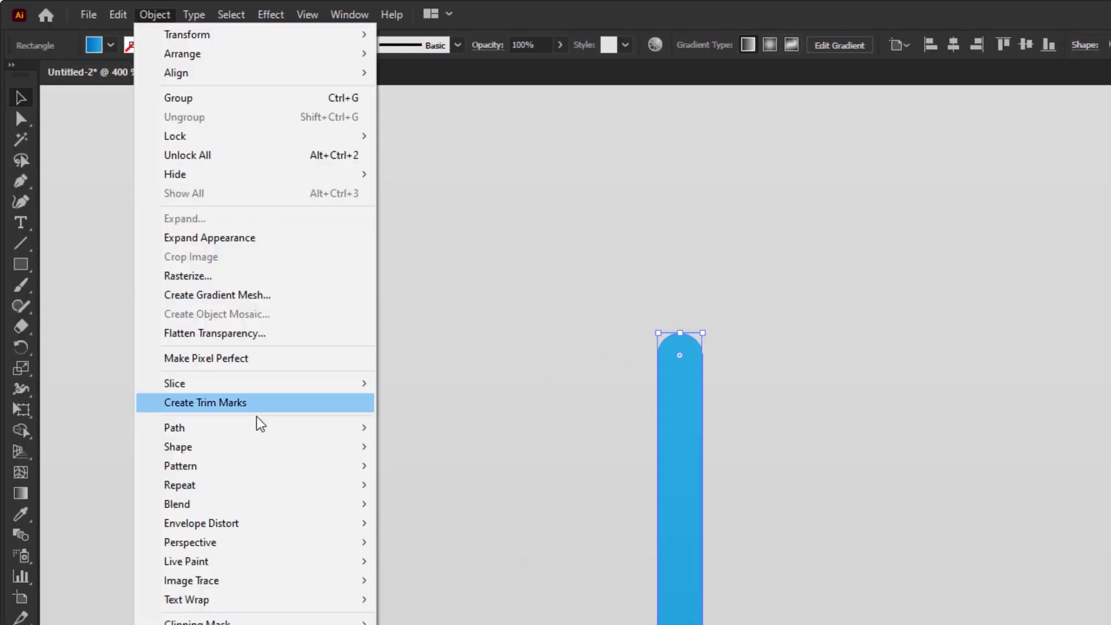
mouse_move(259, 432)
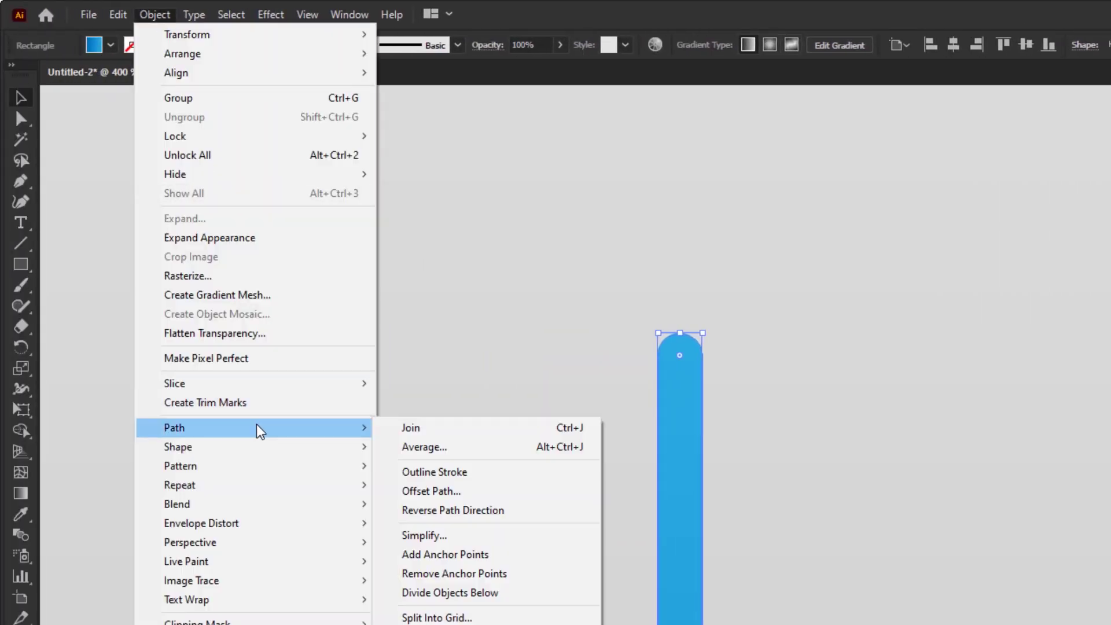
click(468, 493)
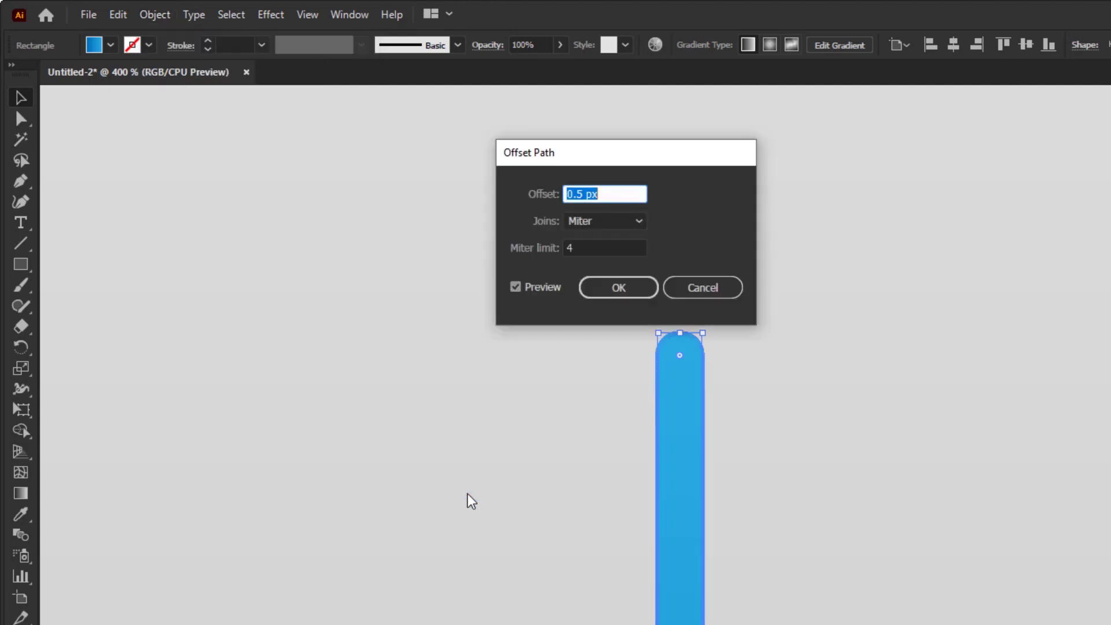
click(619, 191)
drag(619, 193, 565, 195)
click(617, 292)
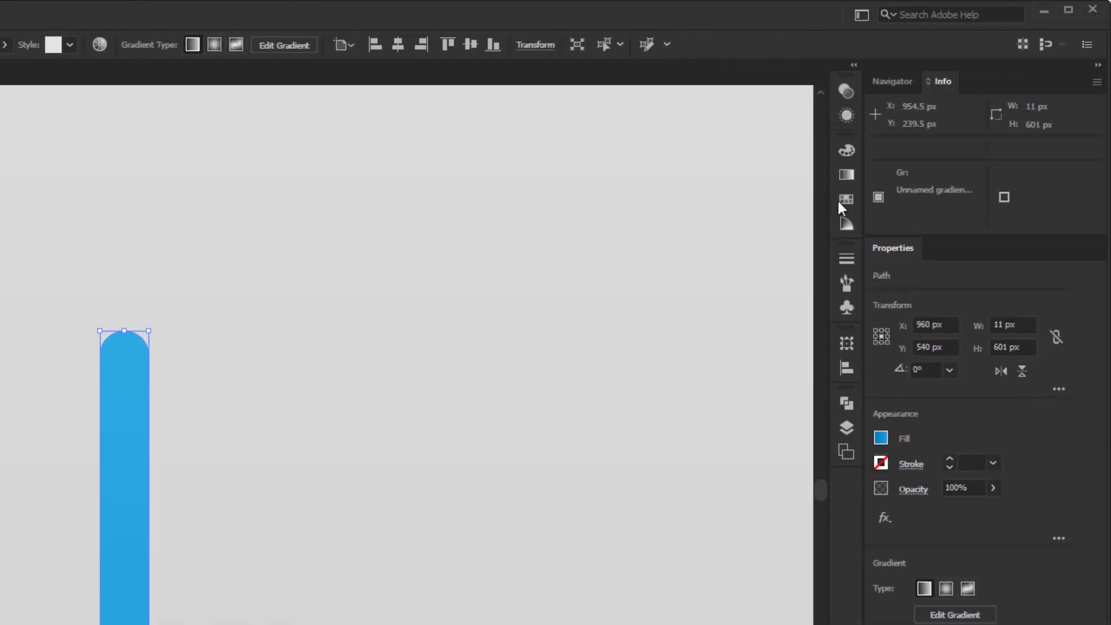
Fill the offset shape with the light grey swatch
click(840, 201)
click(726, 235)
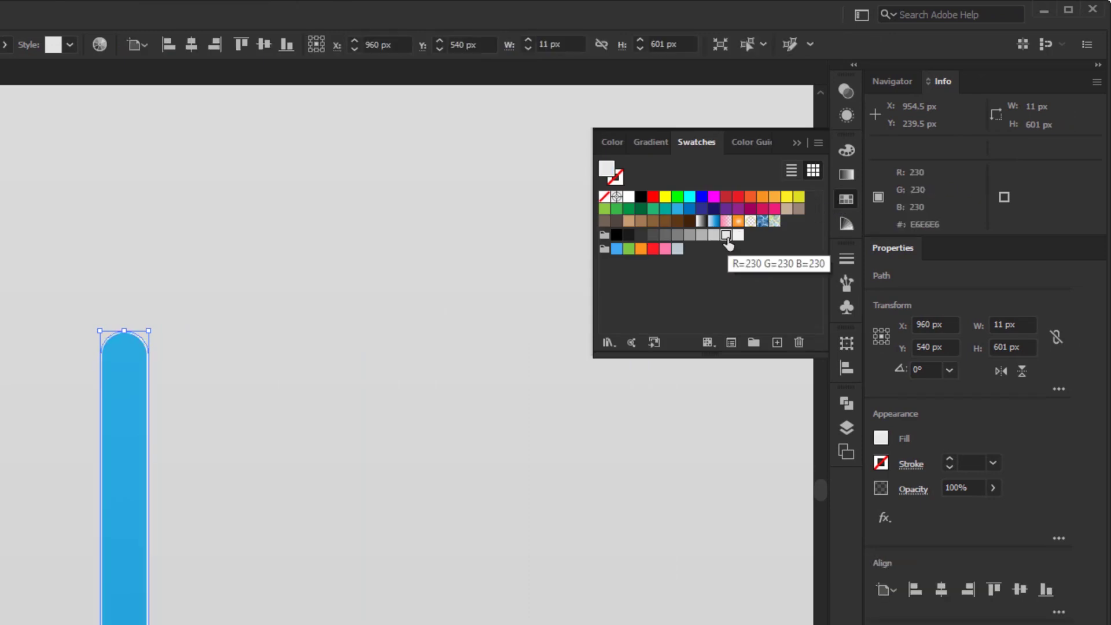
click(797, 143)
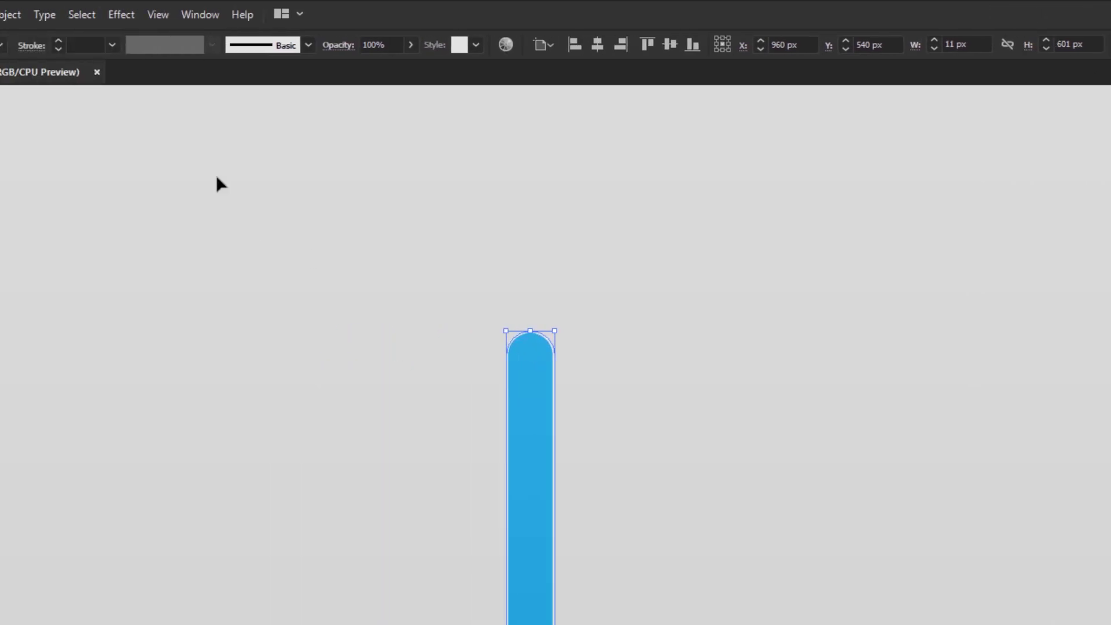
Create a 10 px offset path around the bar to form the outer track
click(154, 15)
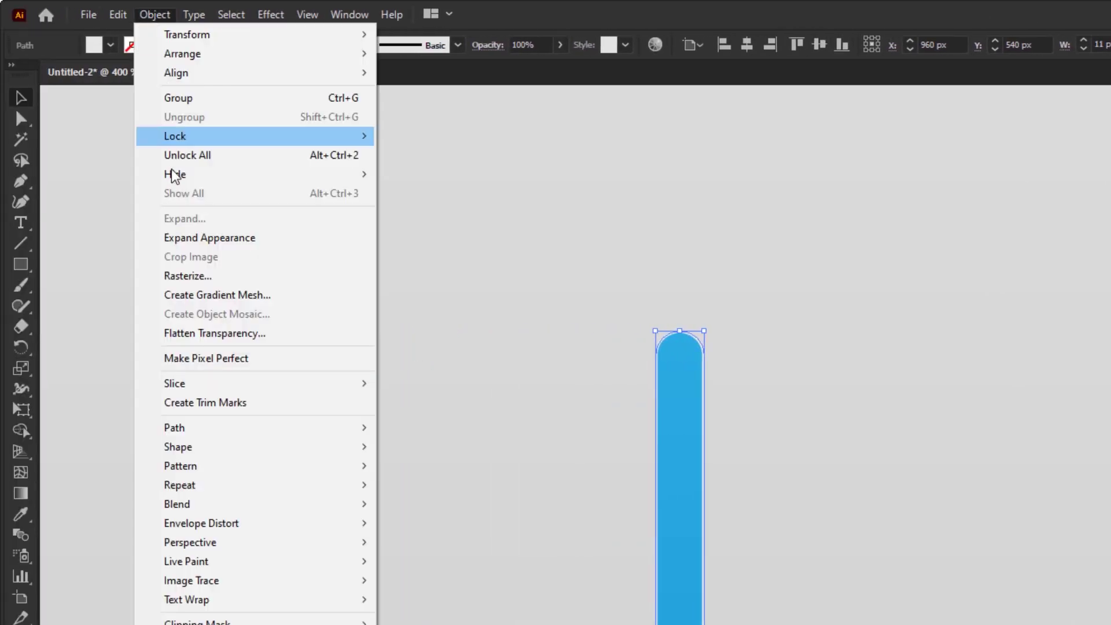
mouse_move(215, 428)
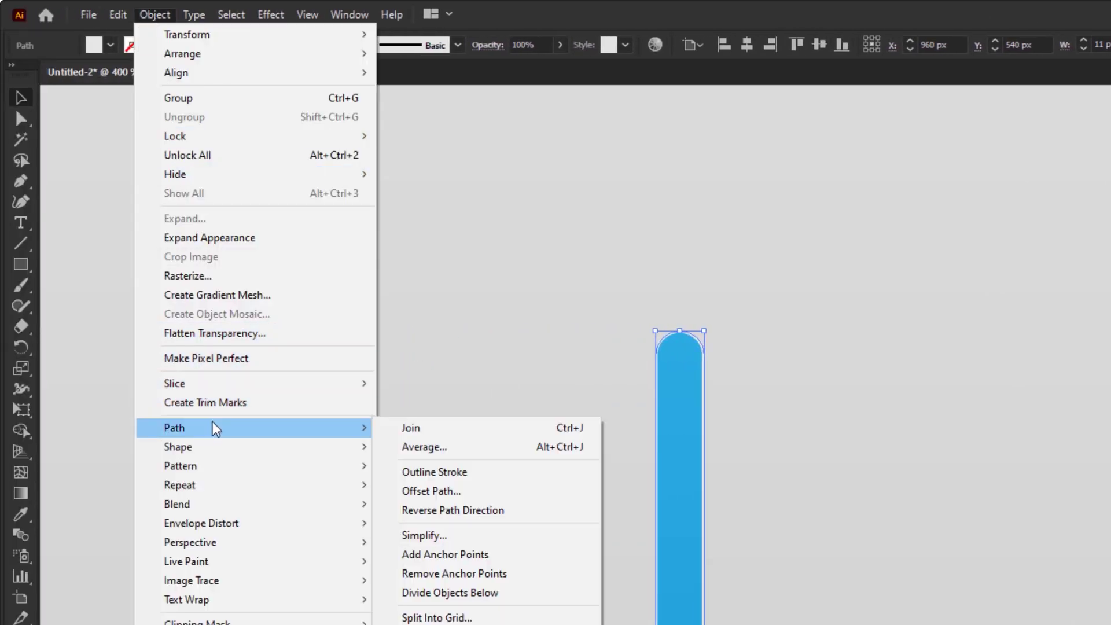
click(470, 493)
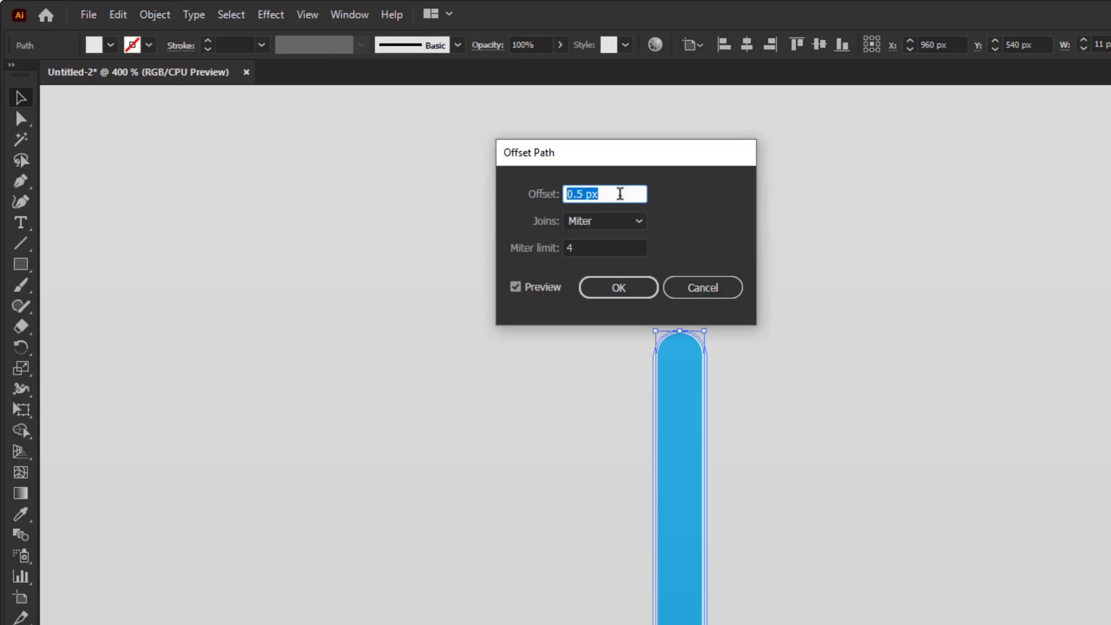
click(620, 191)
click(534, 189)
text(10)
click(617, 288)
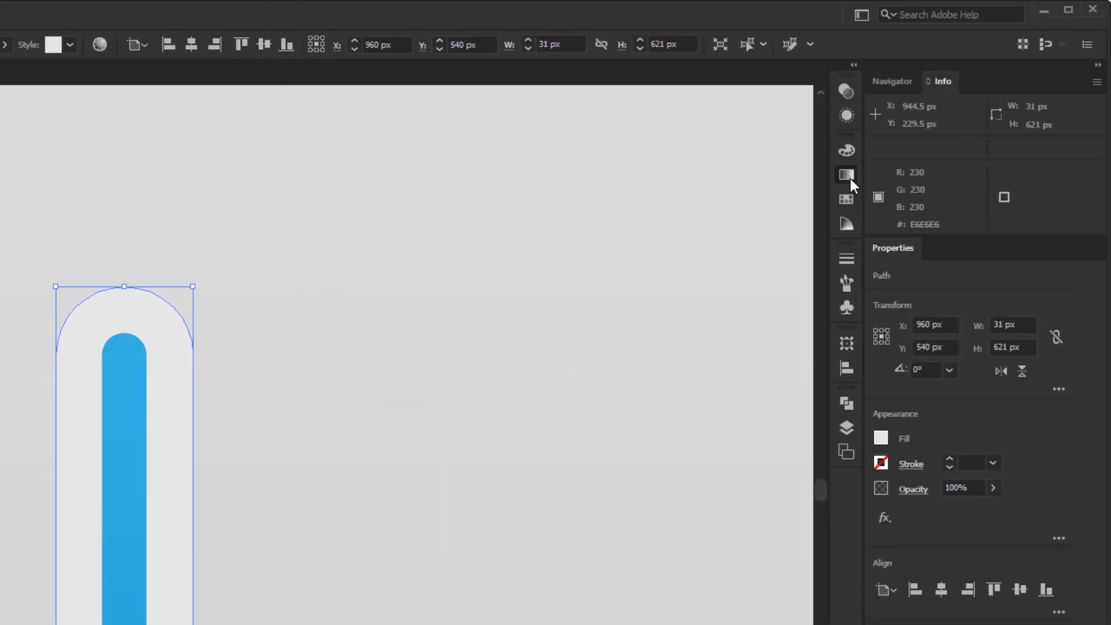
Apply a gradient fill to the track with light grey and mid grey stops
click(848, 176)
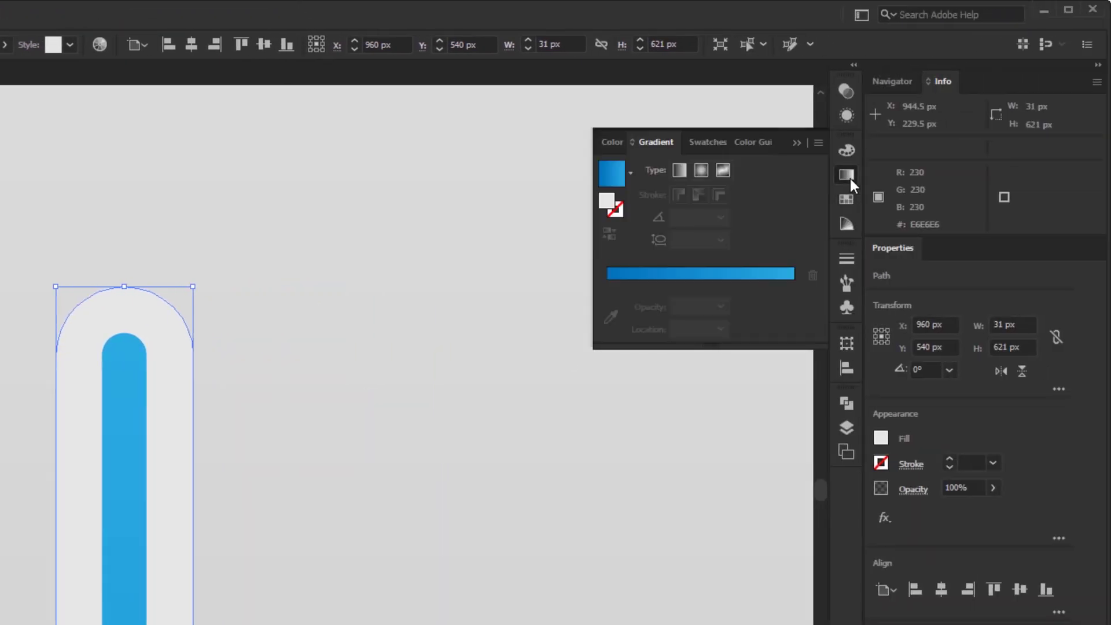
click(765, 274)
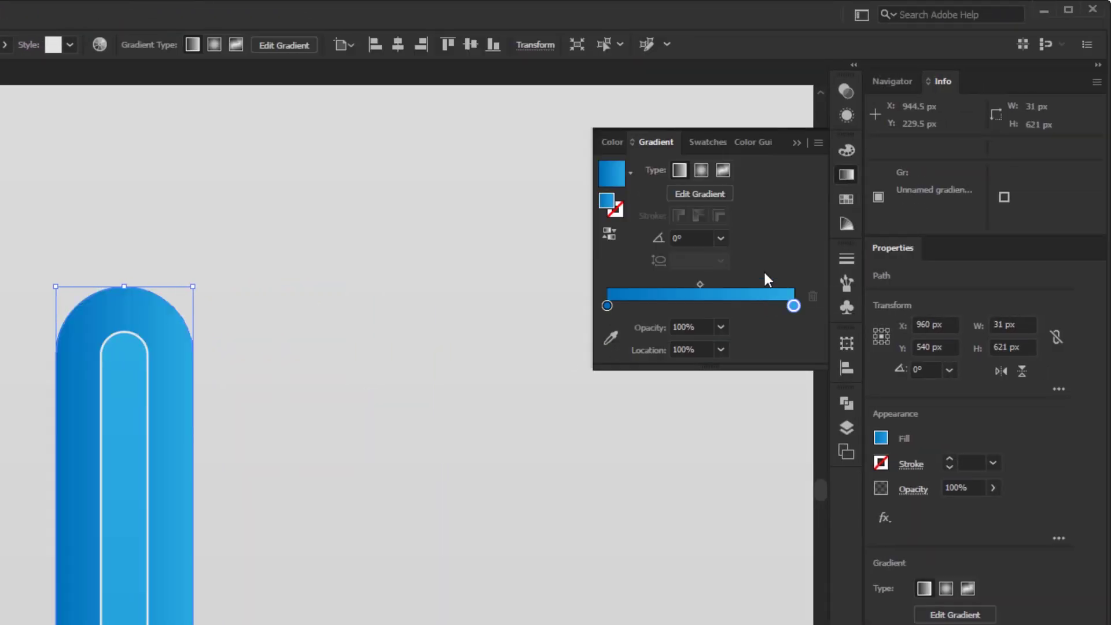
double_click(793, 305)
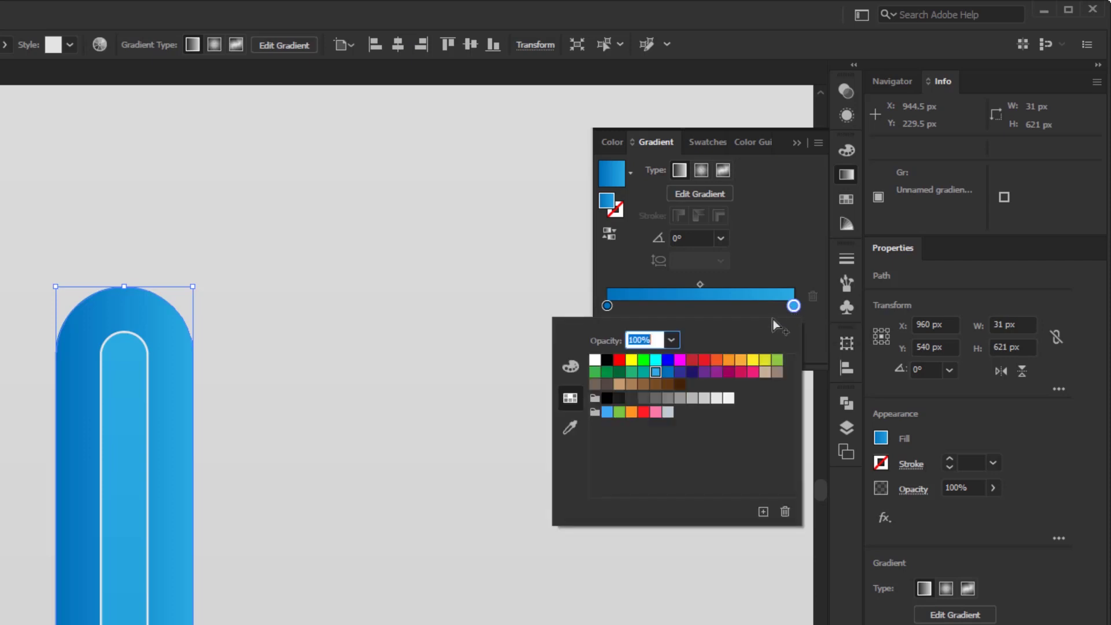
click(716, 399)
click(607, 306)
double_click(606, 307)
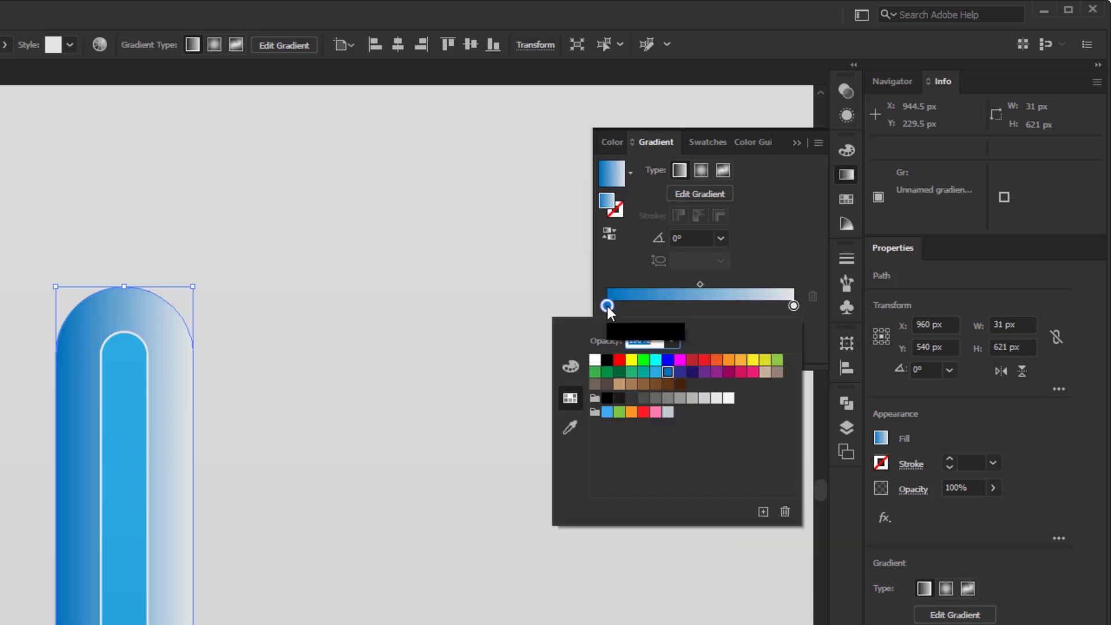
click(693, 398)
click(680, 399)
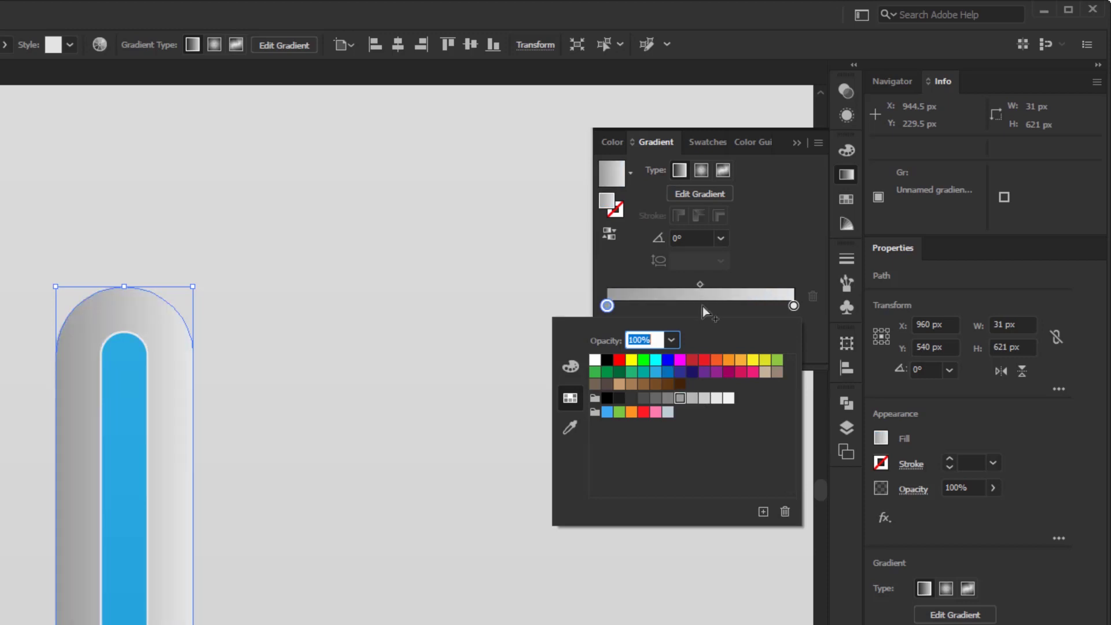
Angle the track gradient at 90° and darken its end stop to grey
click(720, 238)
click(735, 335)
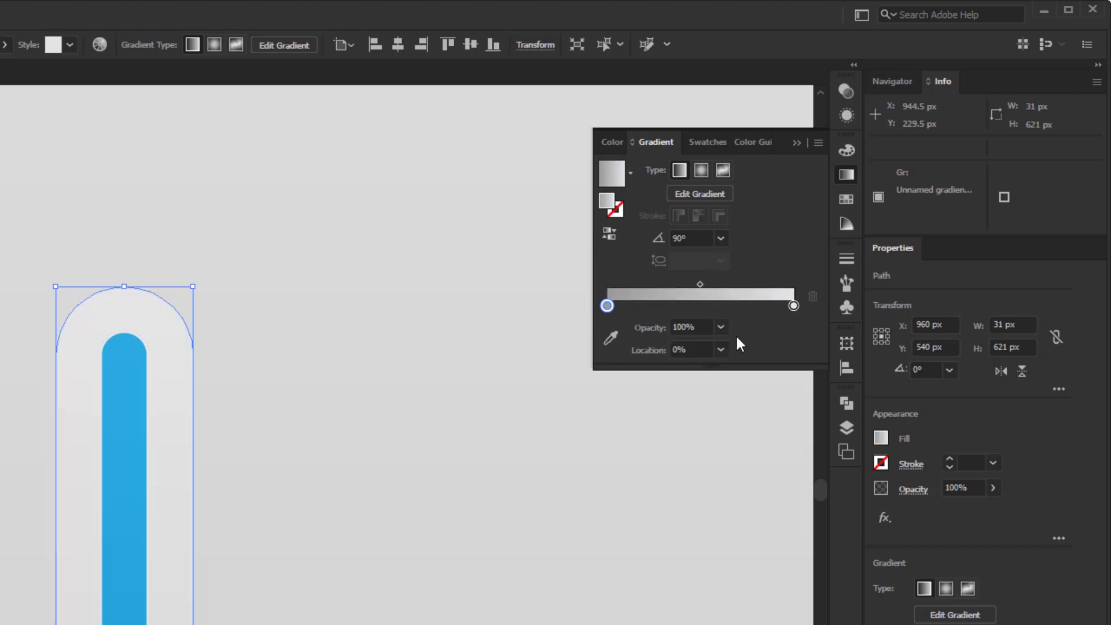
double_click(794, 306)
click(705, 398)
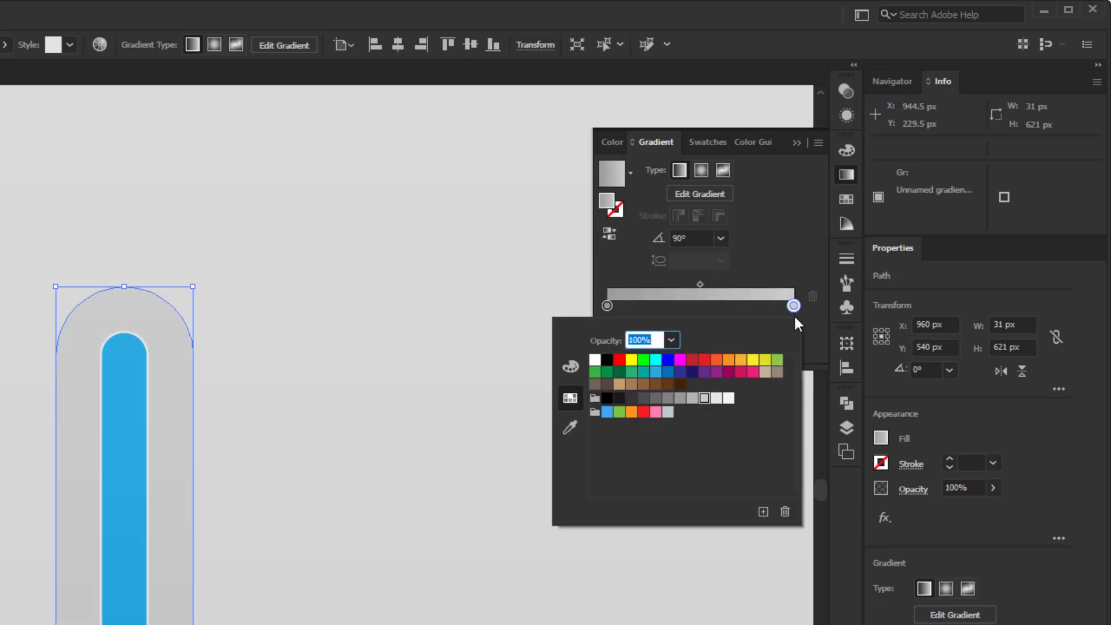
click(828, 169)
click(155, 14)
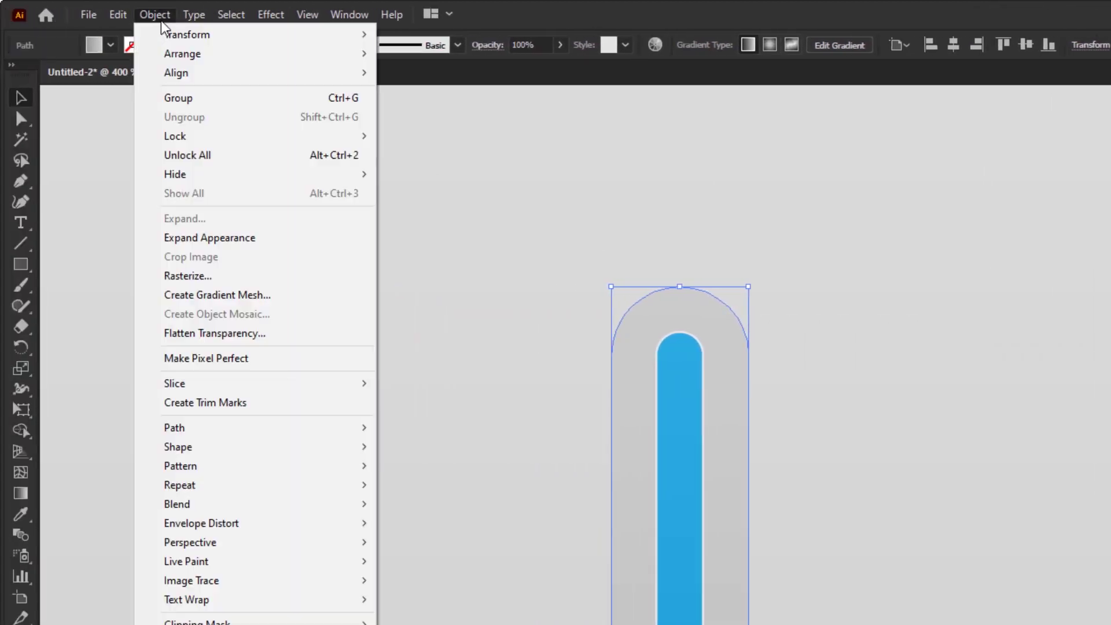
Add a 0.2 px offset path around the track, fill it with the R=242 swatch, and deselect
mouse_move(213, 429)
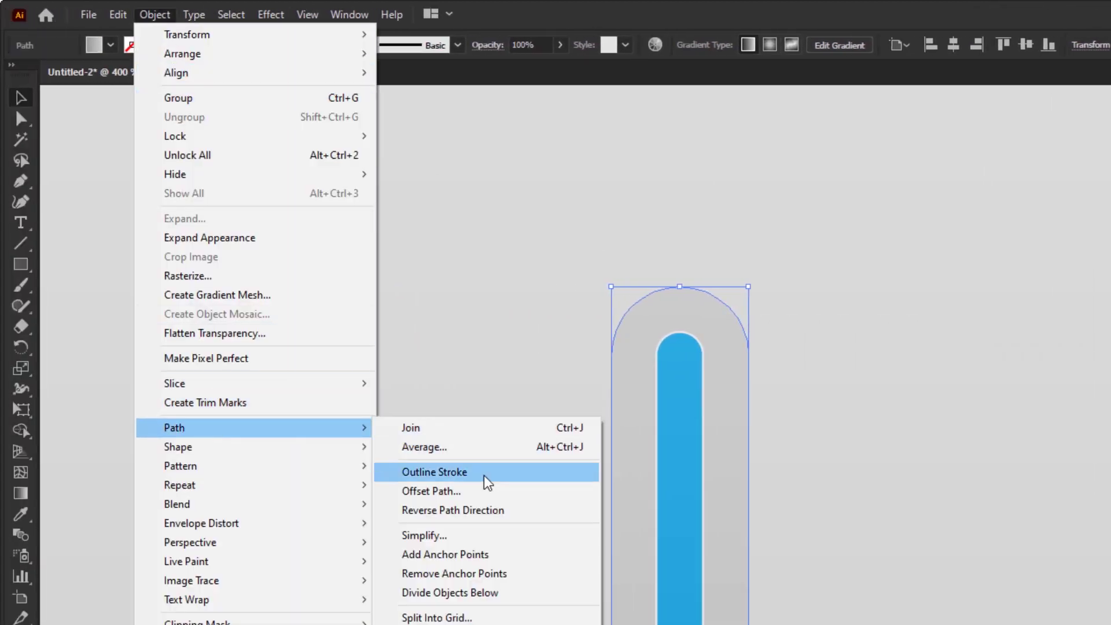
click(470, 494)
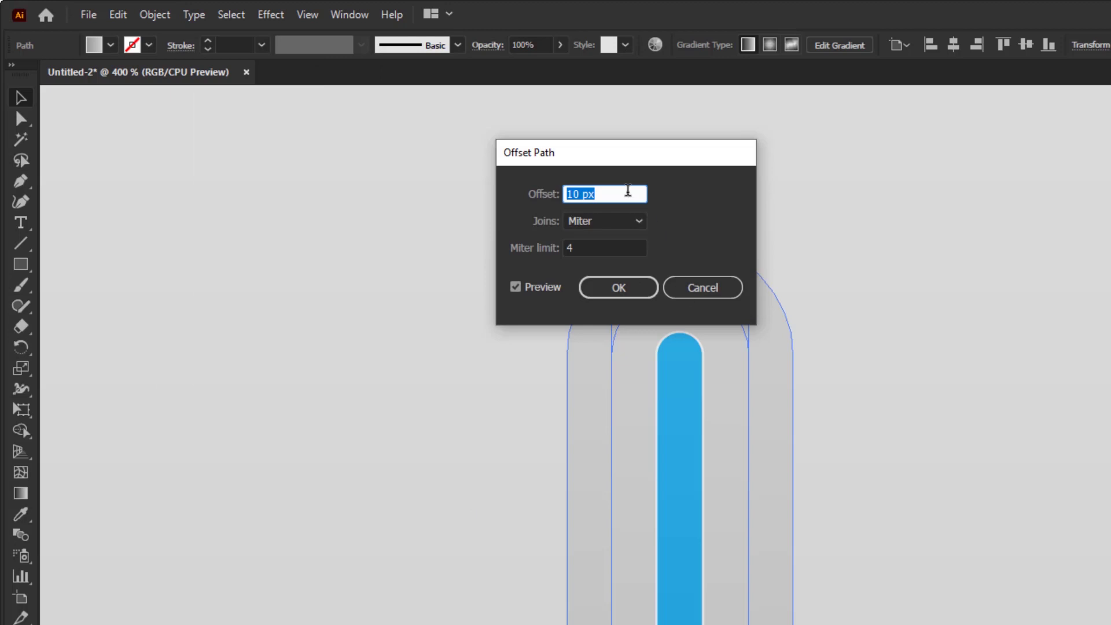
text(0.2)
click(595, 283)
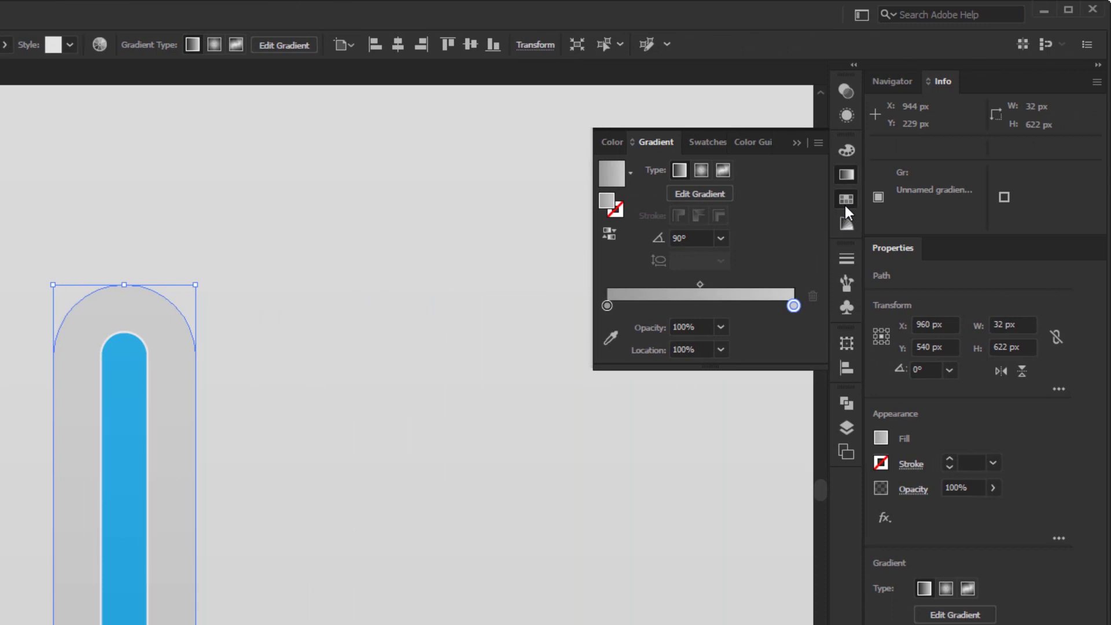
click(843, 206)
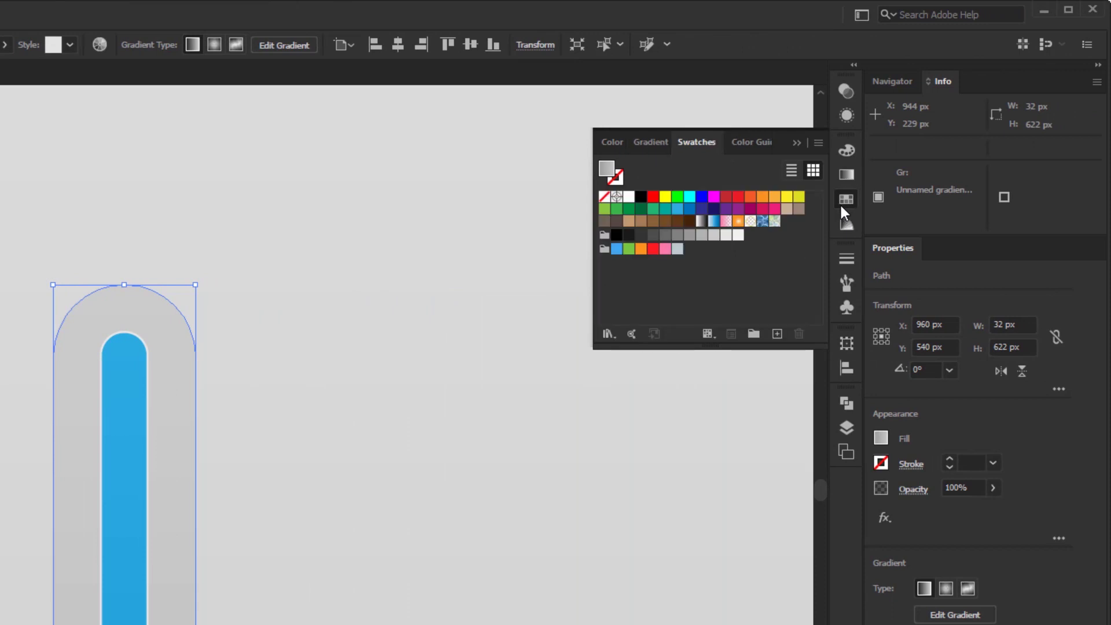
click(738, 235)
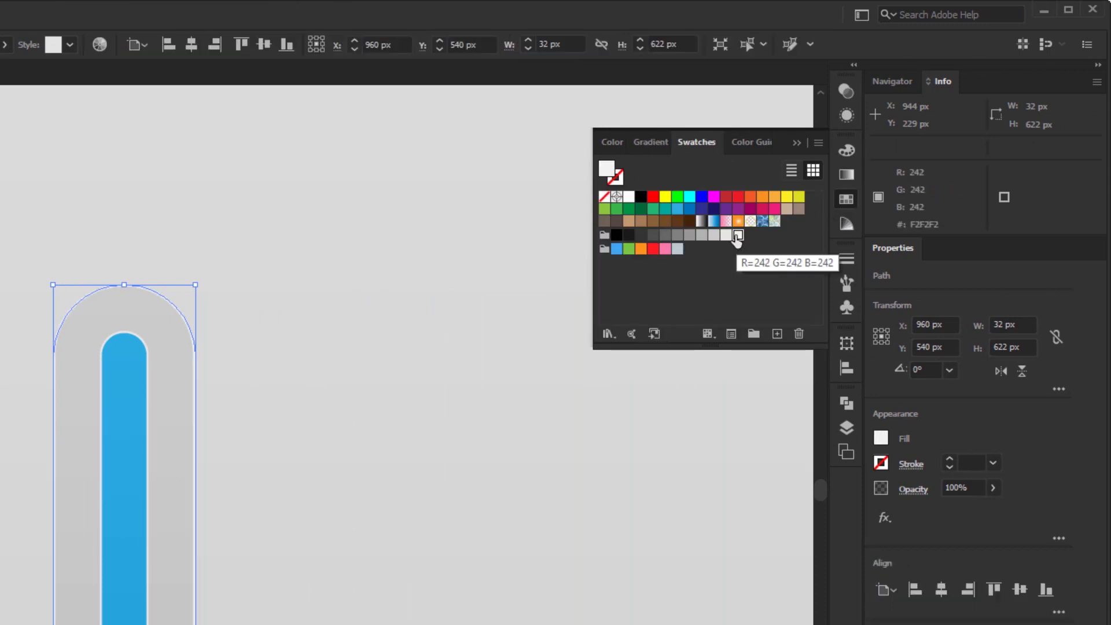
click(801, 148)
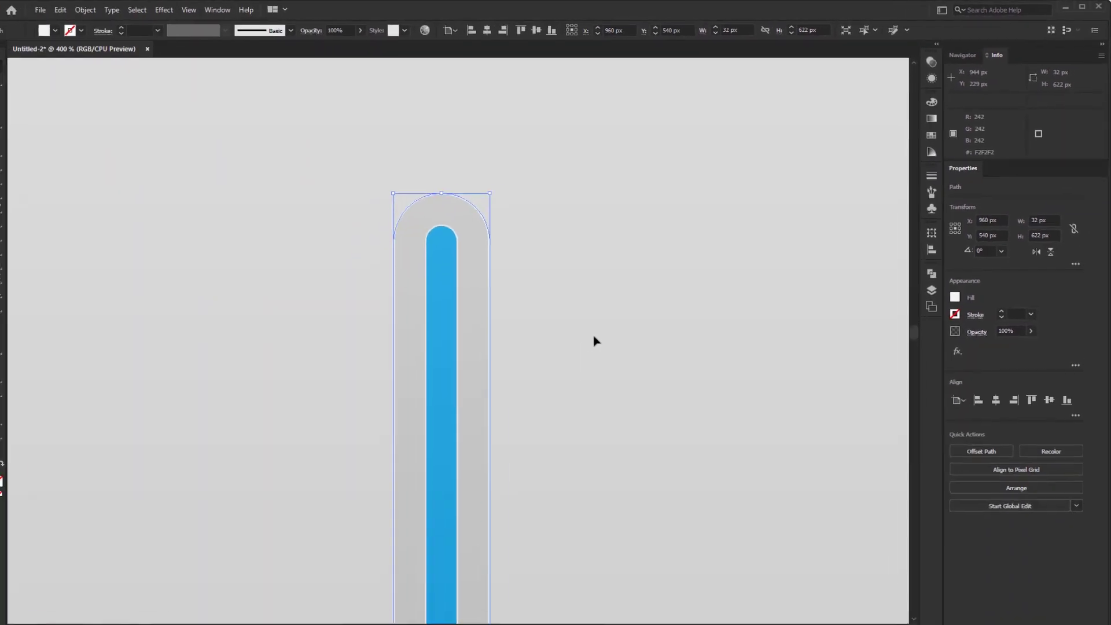
click(596, 341)
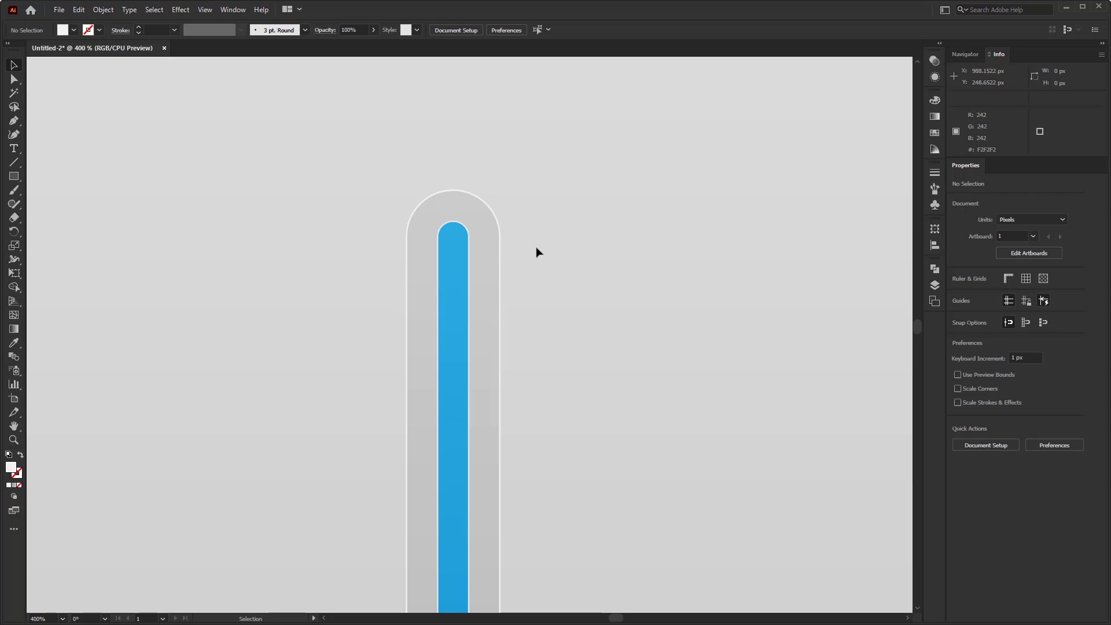
Add an Inner Glow effect to the blue bar with colour #000000
click(454, 263)
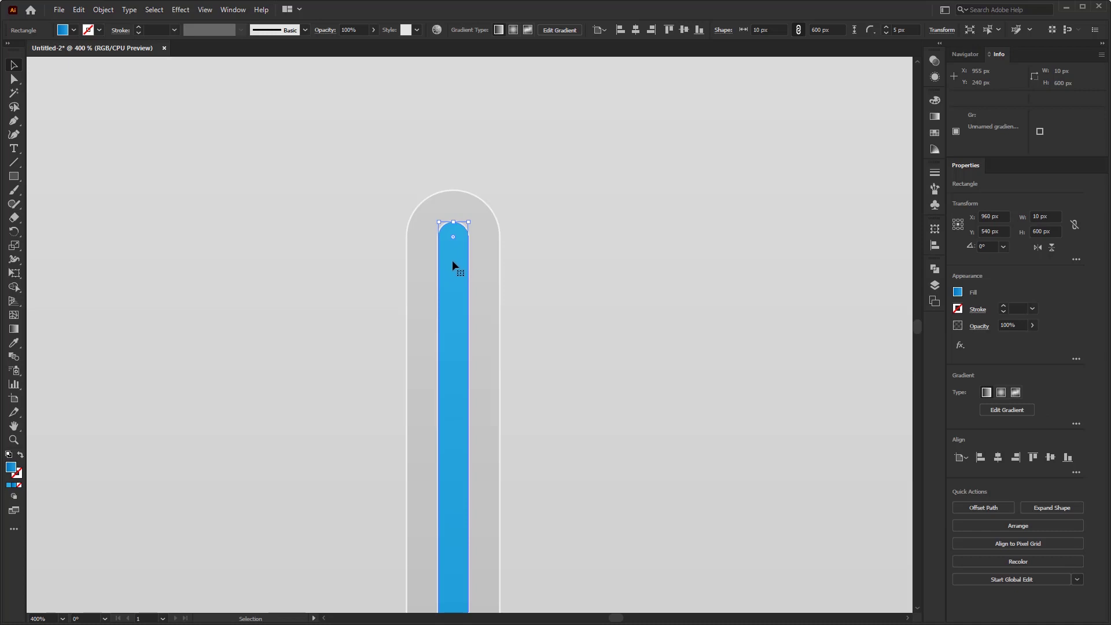
click(185, 11)
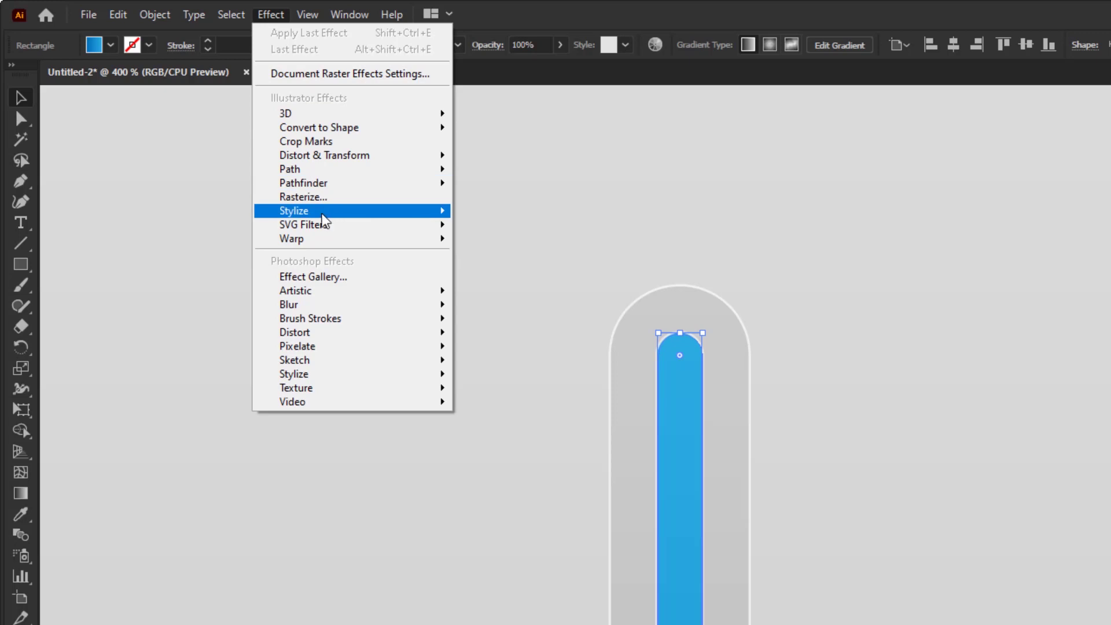
mouse_move(324, 214)
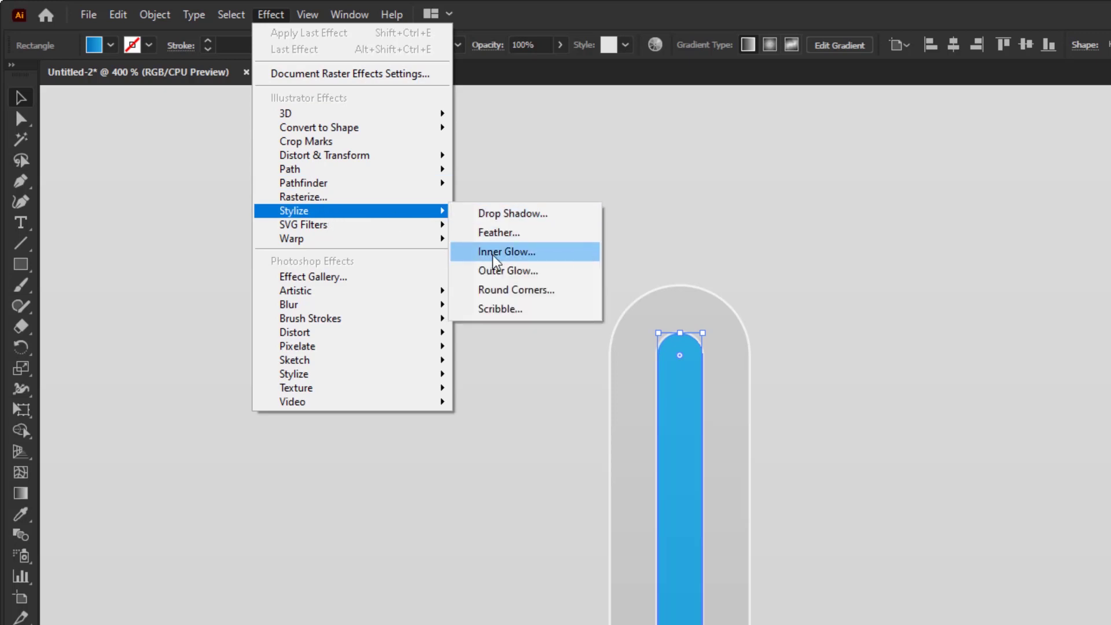
click(523, 253)
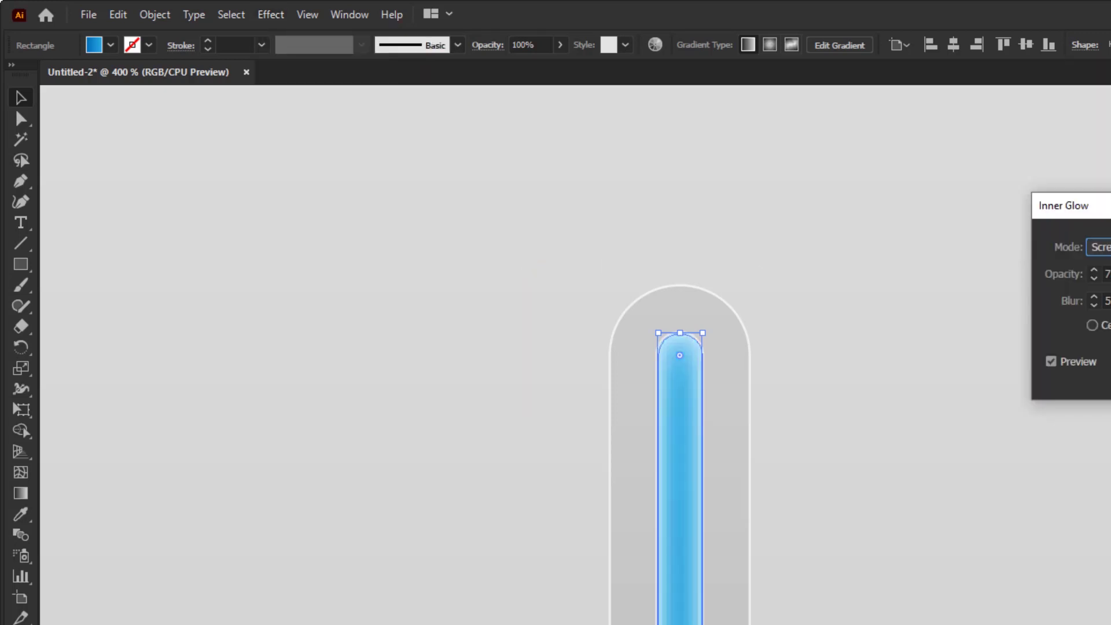
drag(1065, 204, 673, 193)
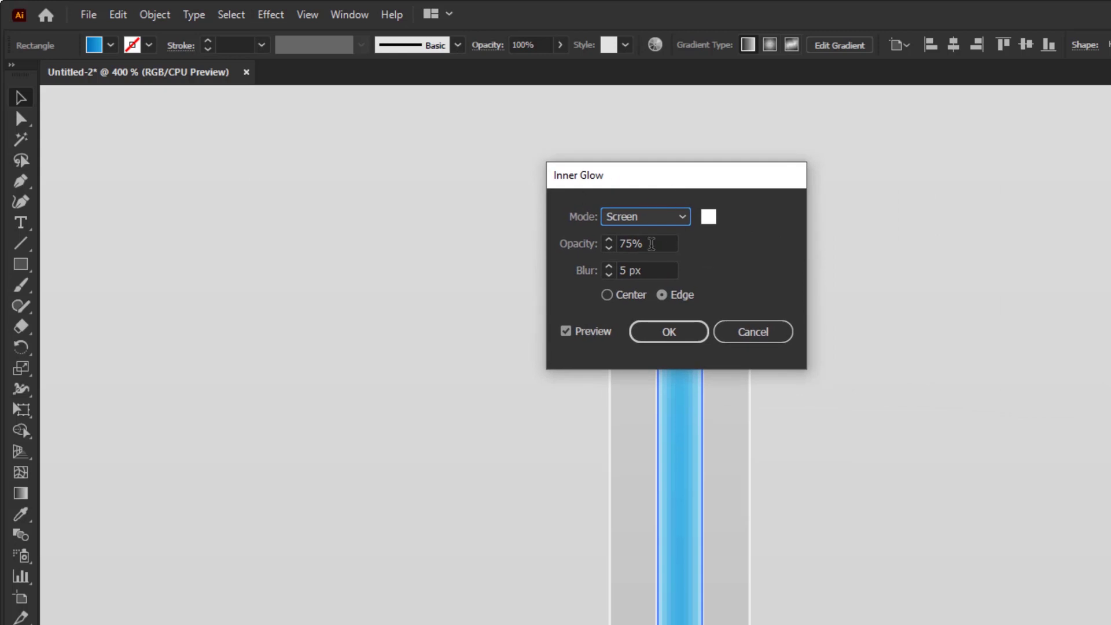
click(709, 216)
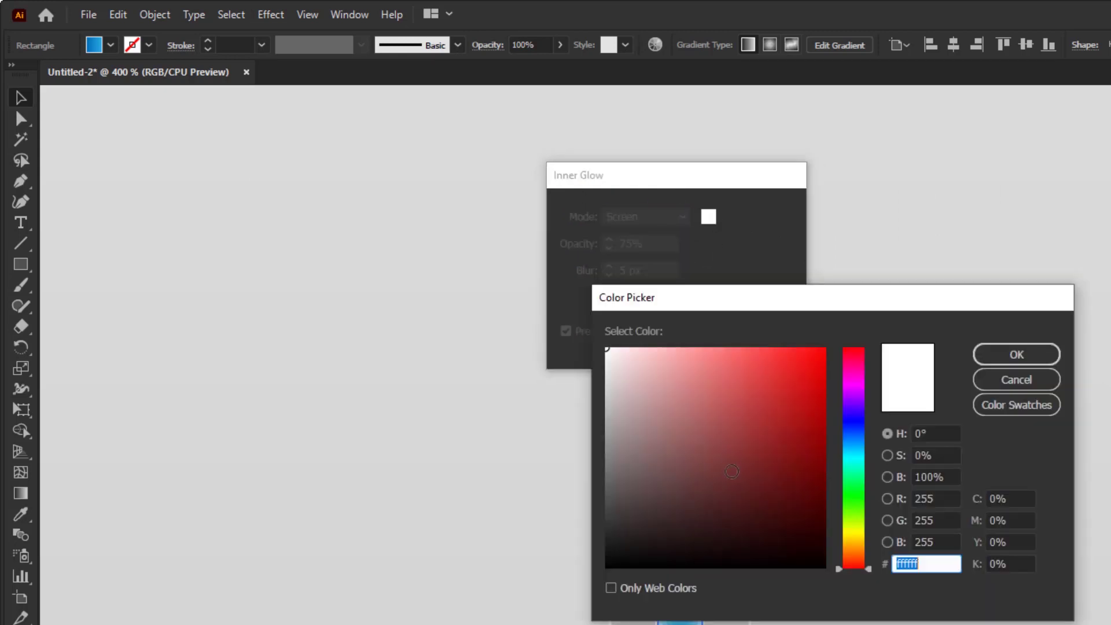
text(000000)
click(1017, 354)
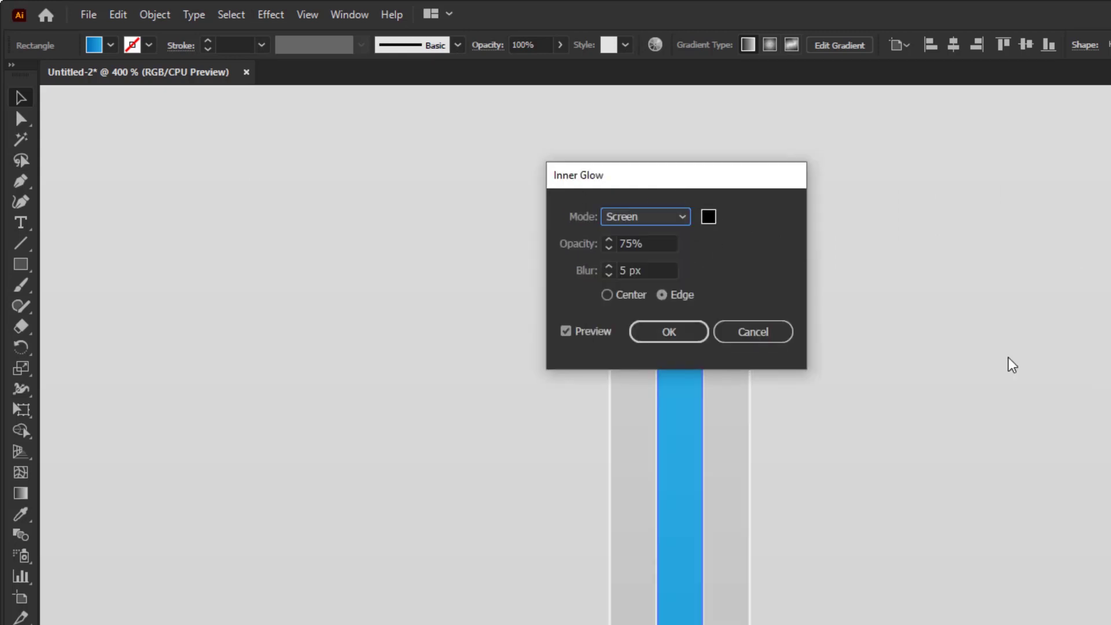
Set the inner glow to Multiply, 34% opacity and 5 px blur, and apply it
click(665, 219)
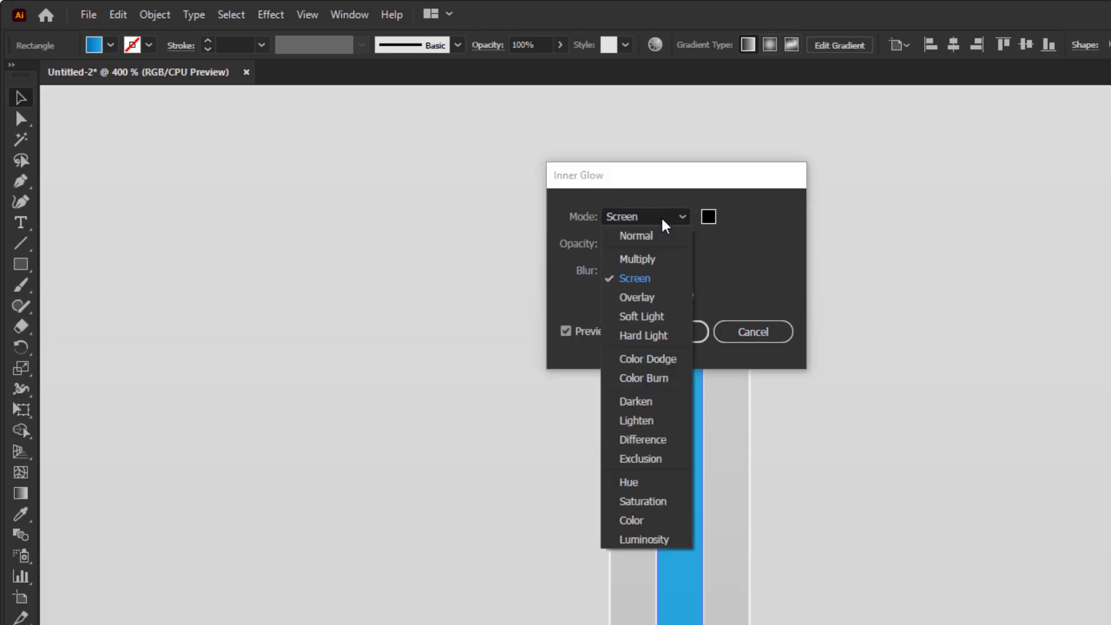
click(648, 261)
double_click(646, 243)
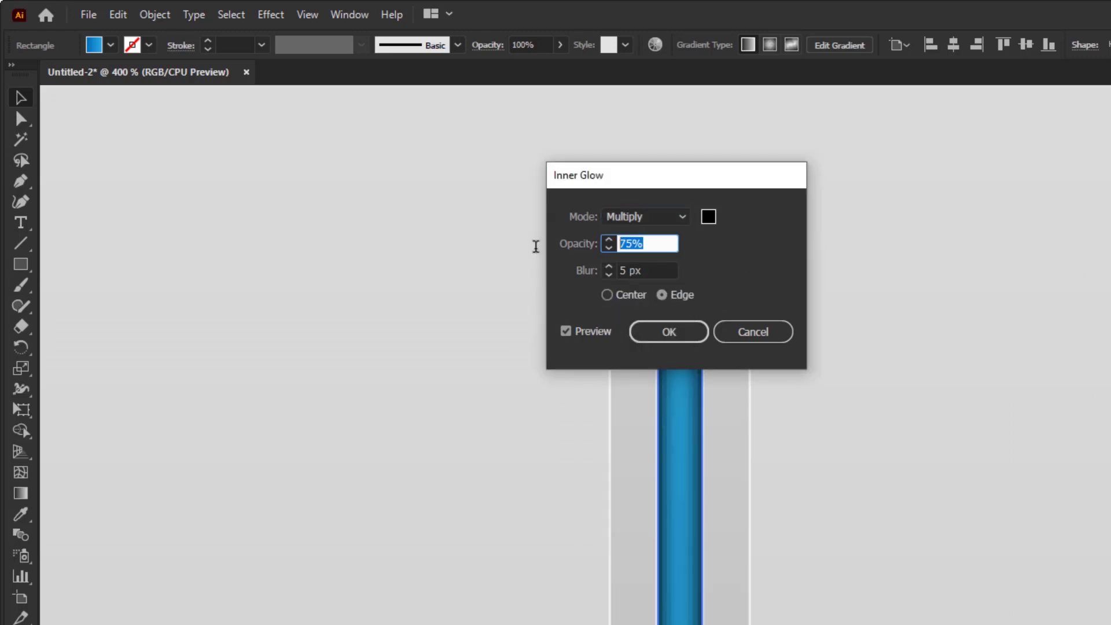
text(34)
click(651, 272)
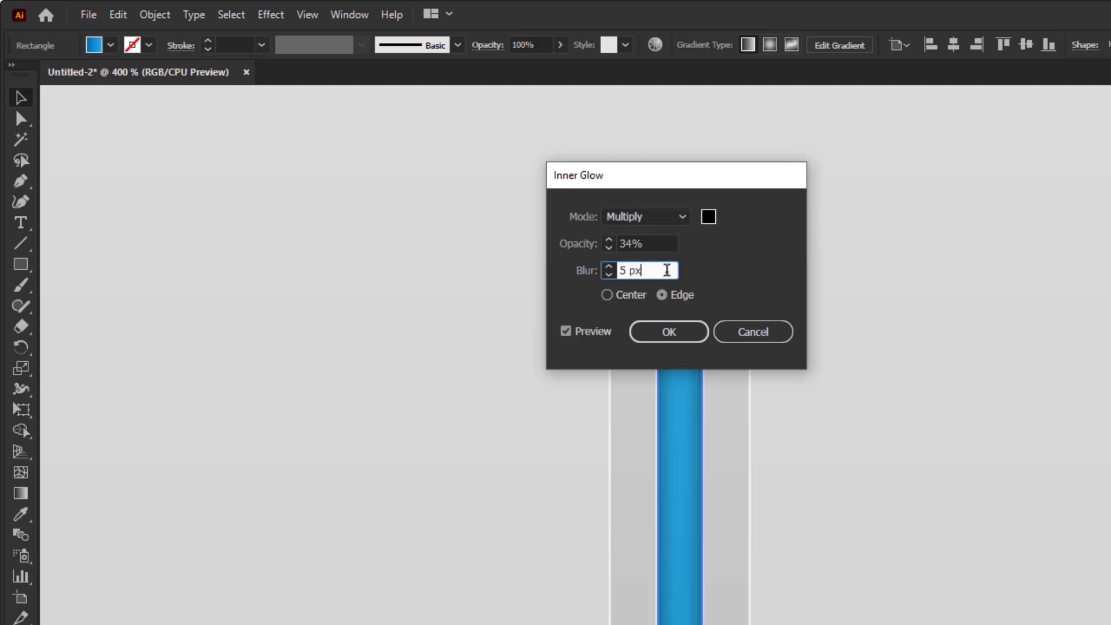
click(682, 341)
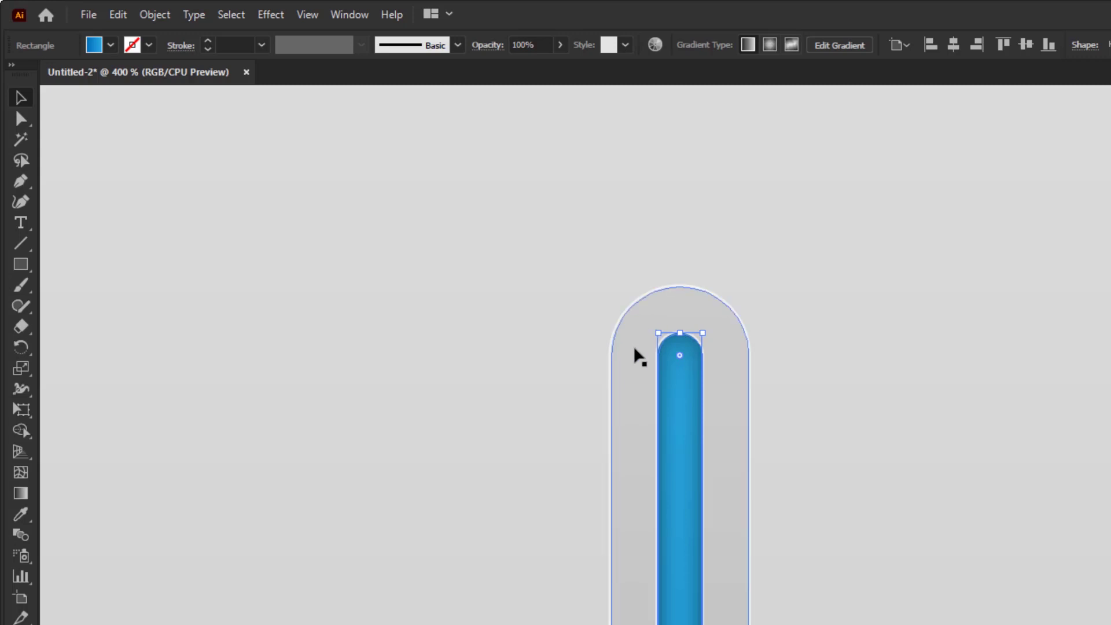
Apply the same Multiply 34%, 5 px black Inner Glow to the grey track, then deselect
click(639, 355)
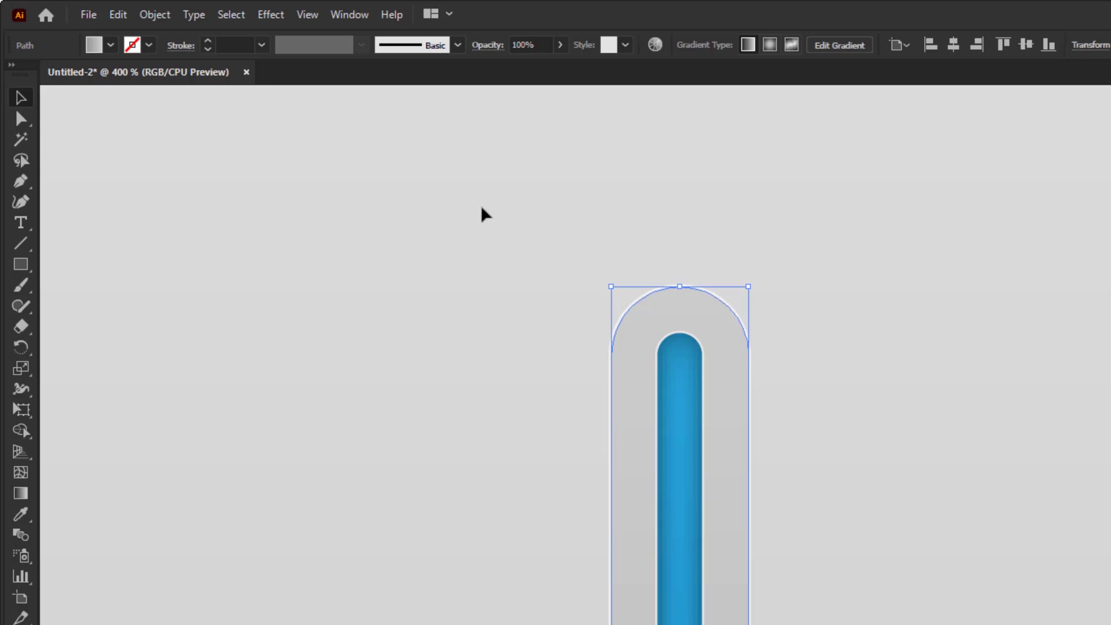
click(270, 15)
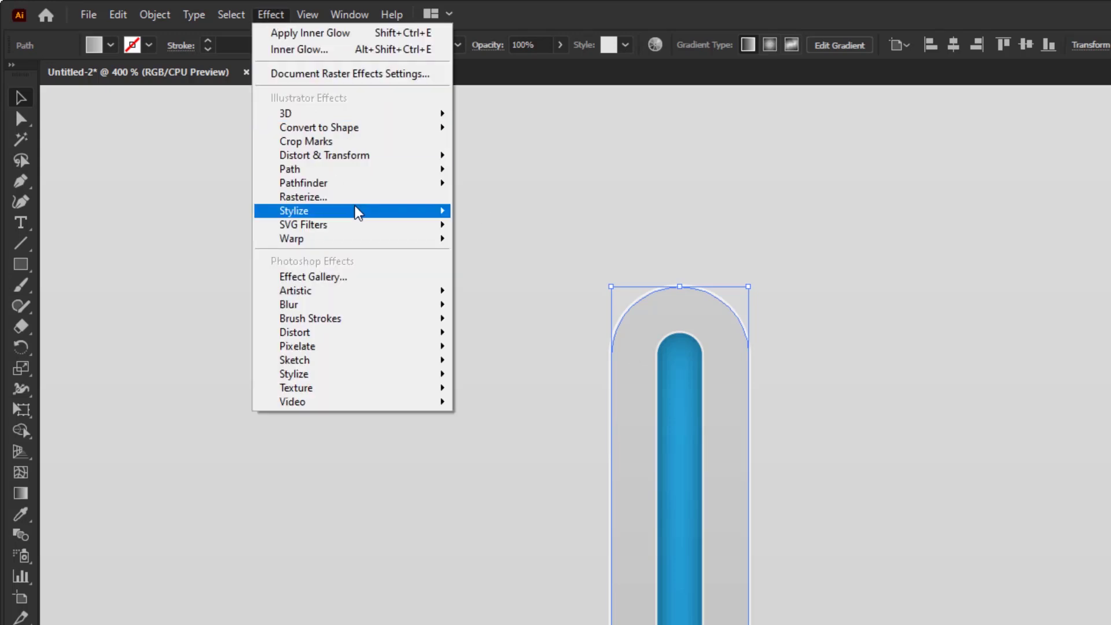
mouse_move(379, 212)
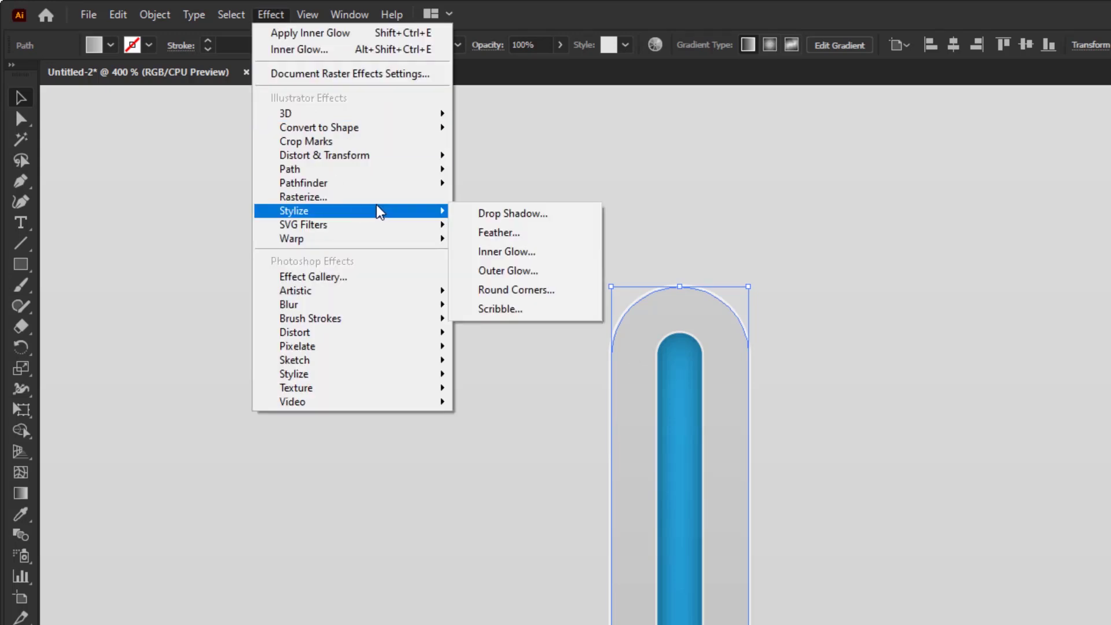
click(538, 253)
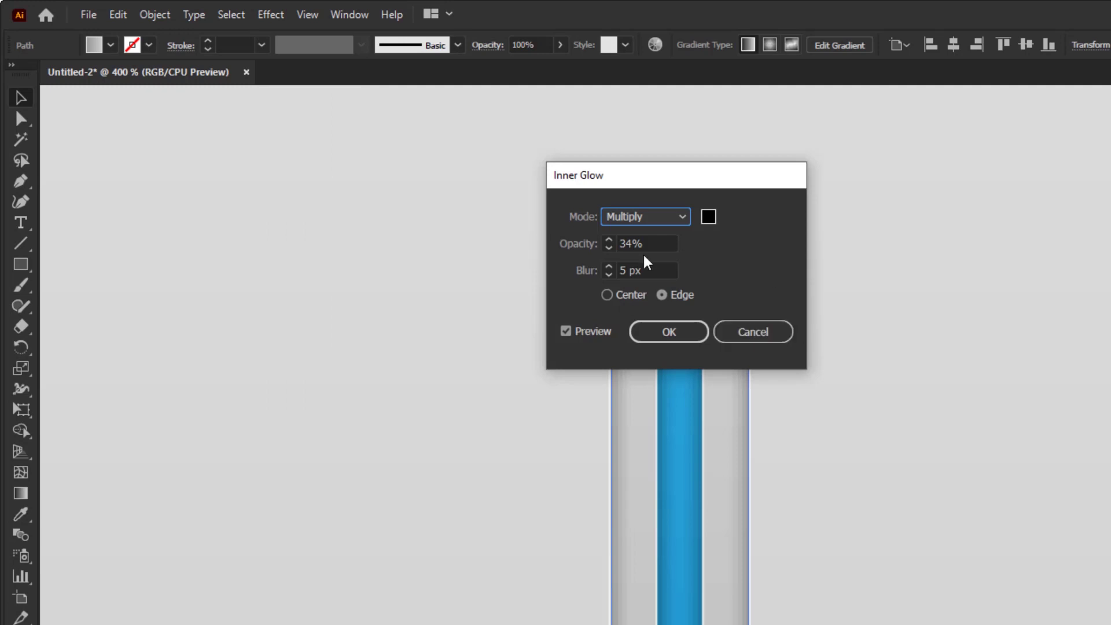
click(657, 337)
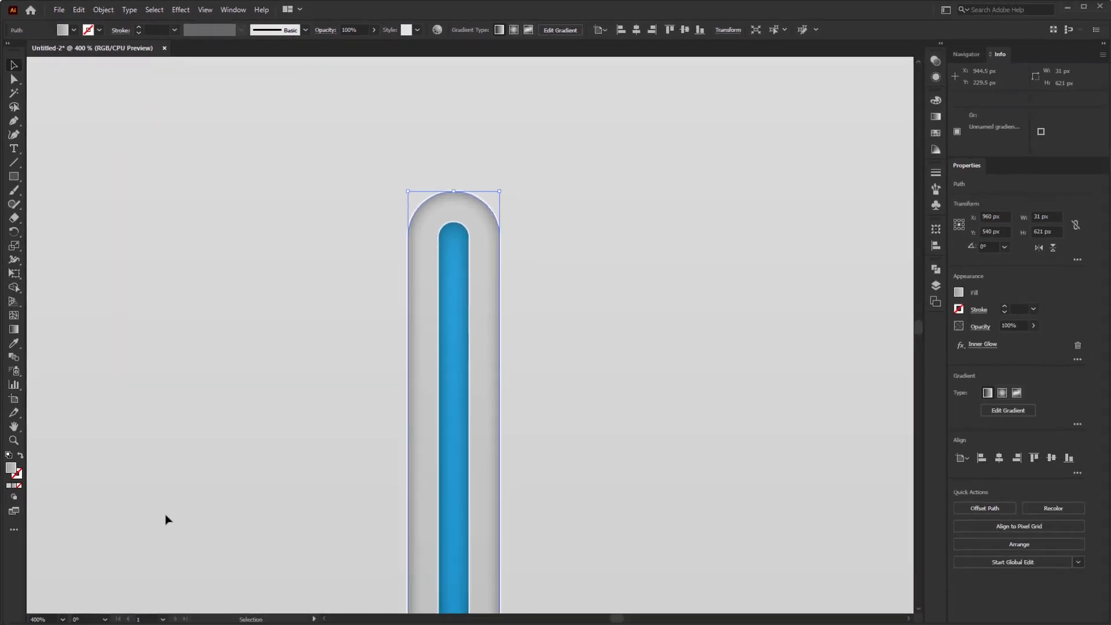
click(165, 514)
Zoom to Fit so the whole artboard shows at 61.83%
click(62, 620)
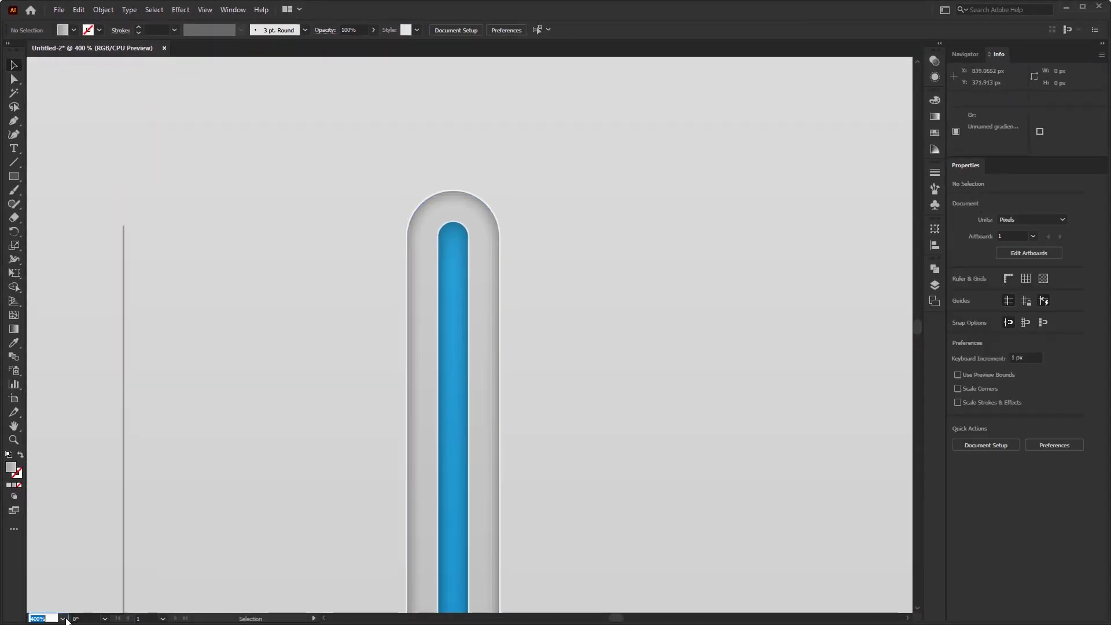
click(75, 605)
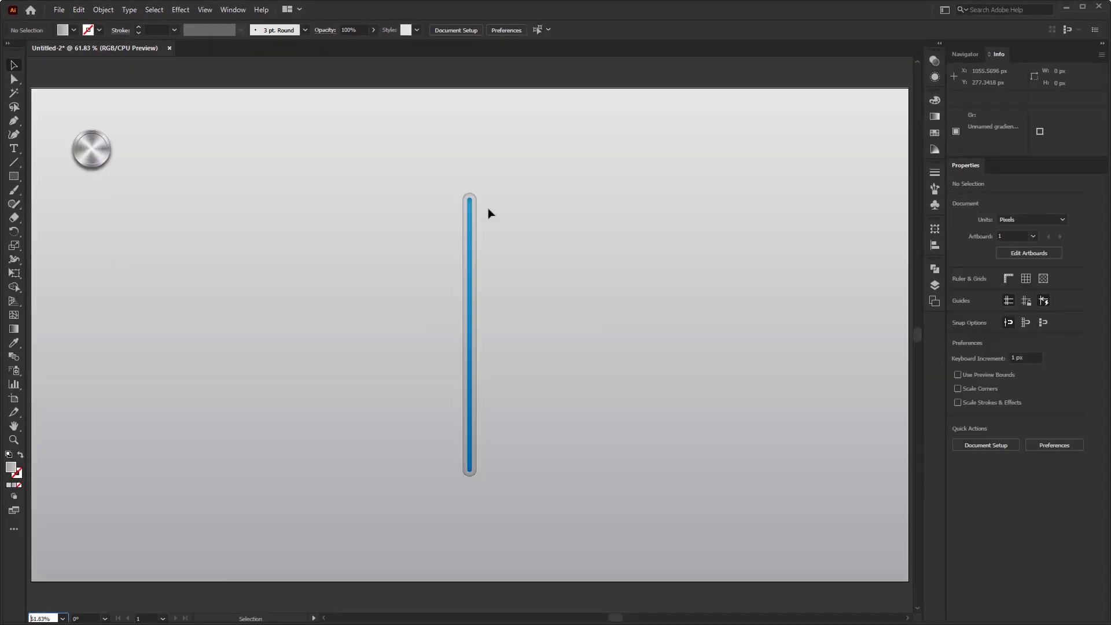
click(379, 308)
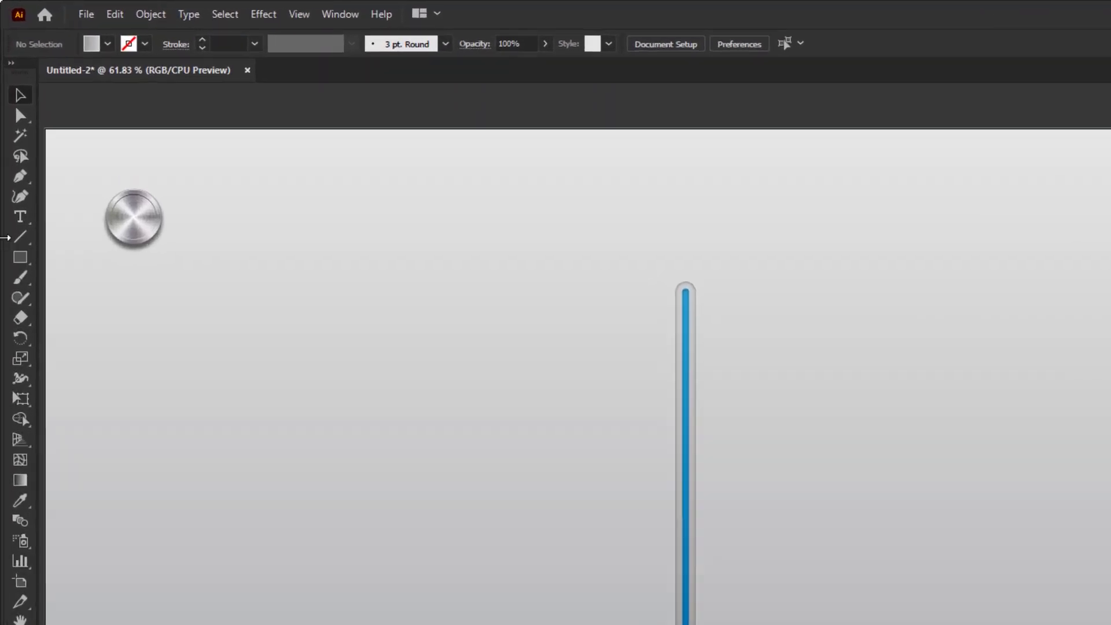
Draw a 10 px line segment at a 0° angle
drag(15, 250, 150, 244)
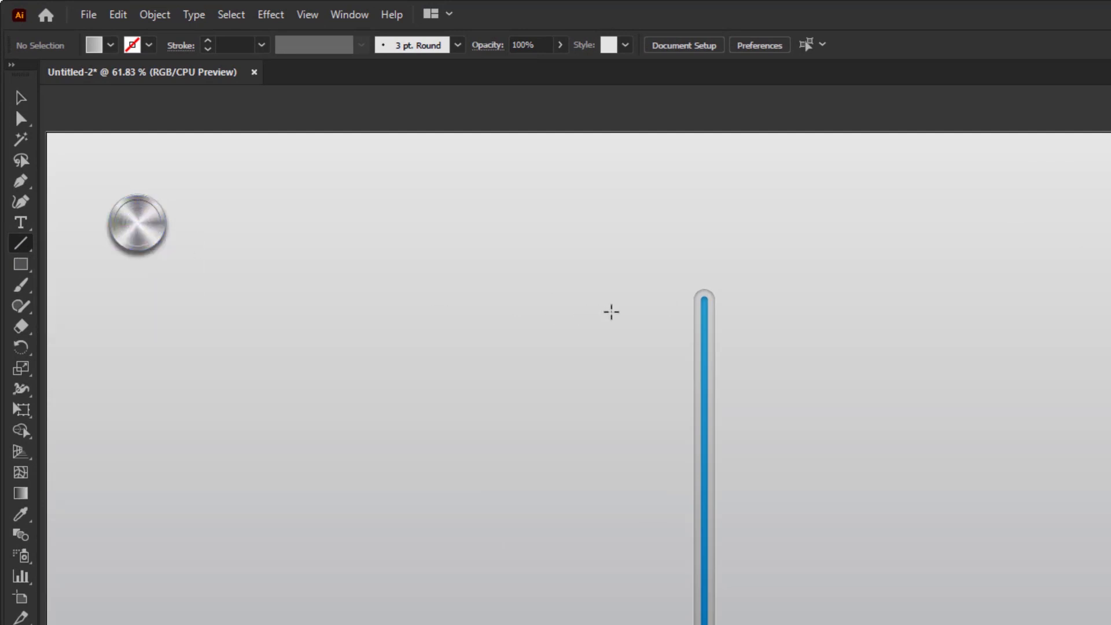
click(611, 312)
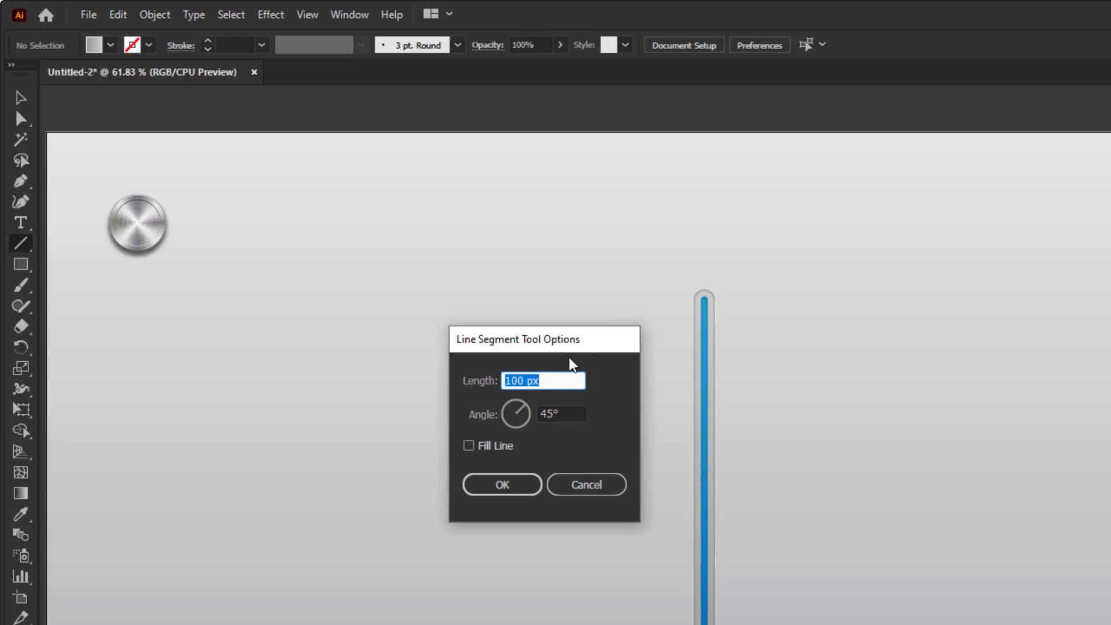
text(10)
drag(564, 415, 539, 415)
text(0)
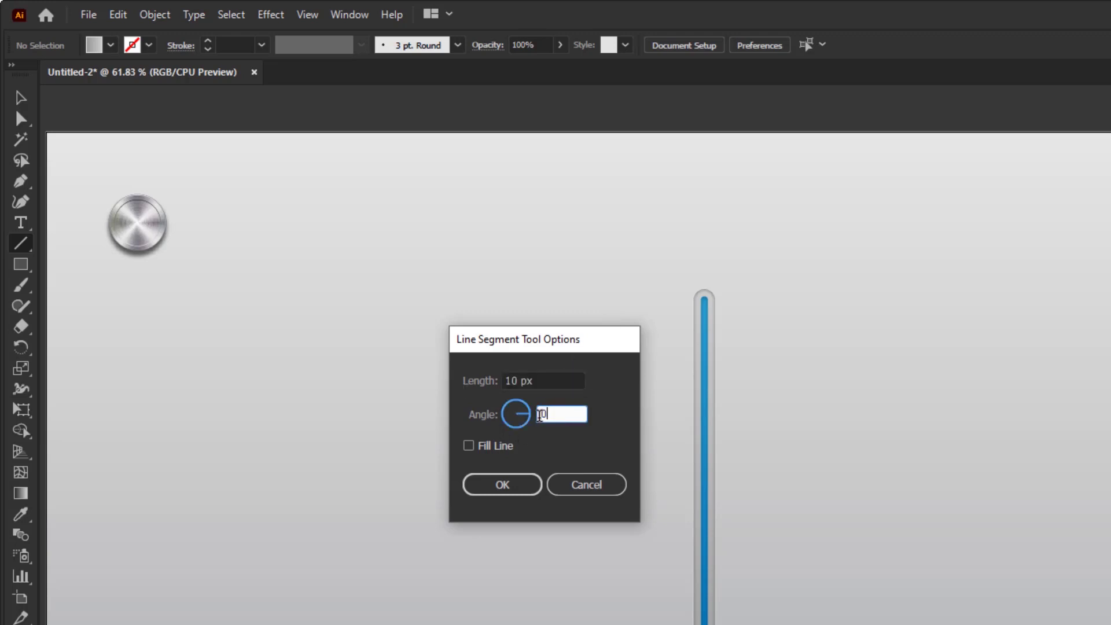
click(526, 487)
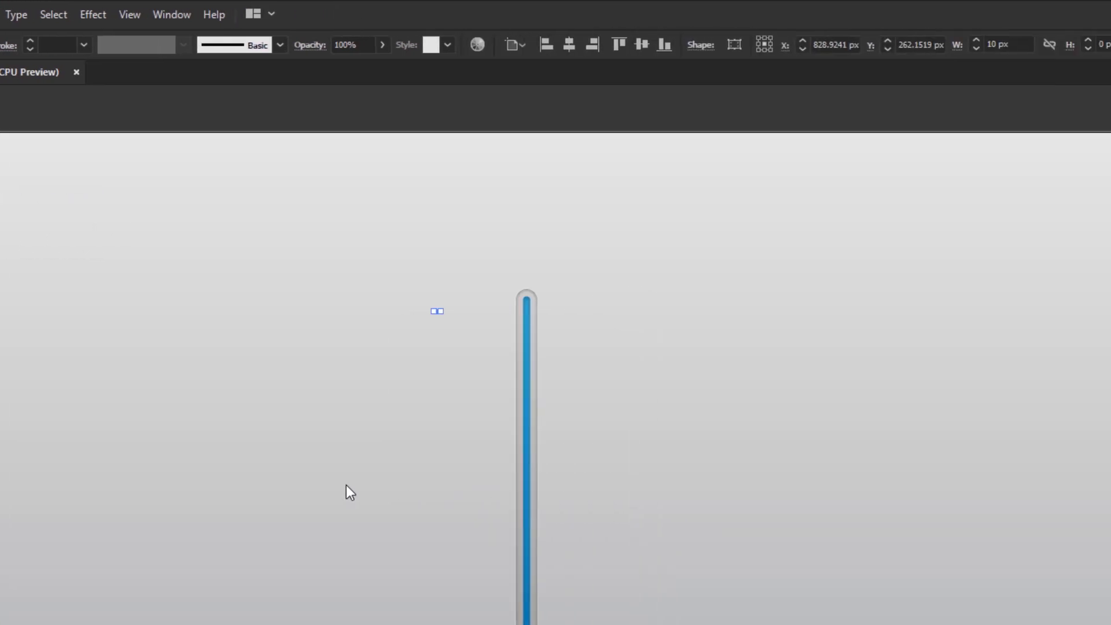
Give the line a 2 pt round-capped stroke in #808080 grey, then deselect it
click(846, 258)
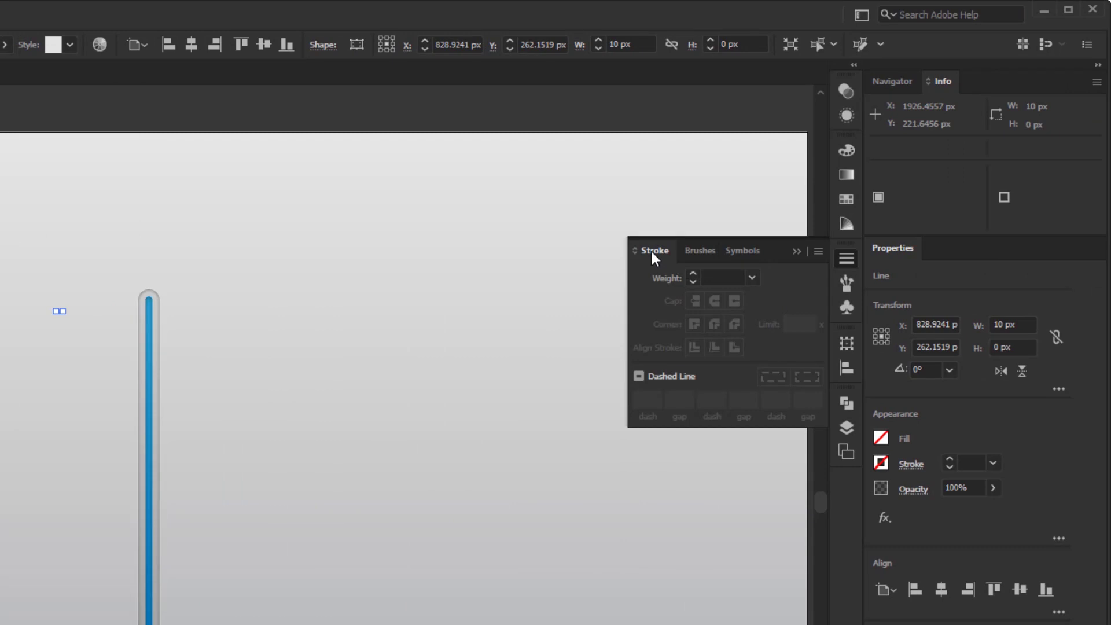
key(F6)
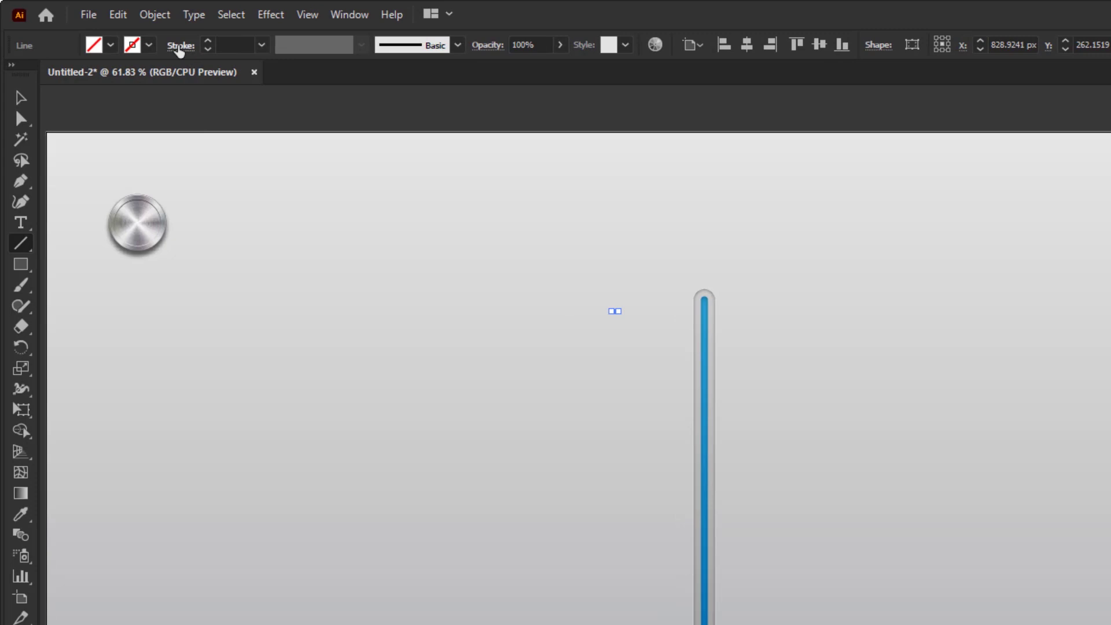
click(176, 49)
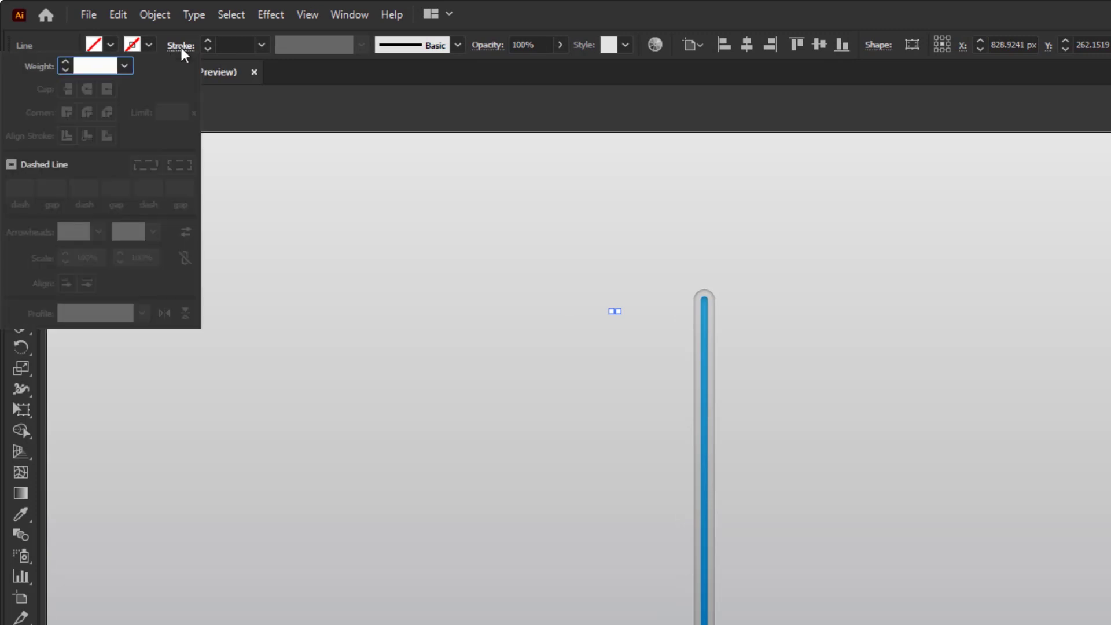
click(124, 66)
click(146, 161)
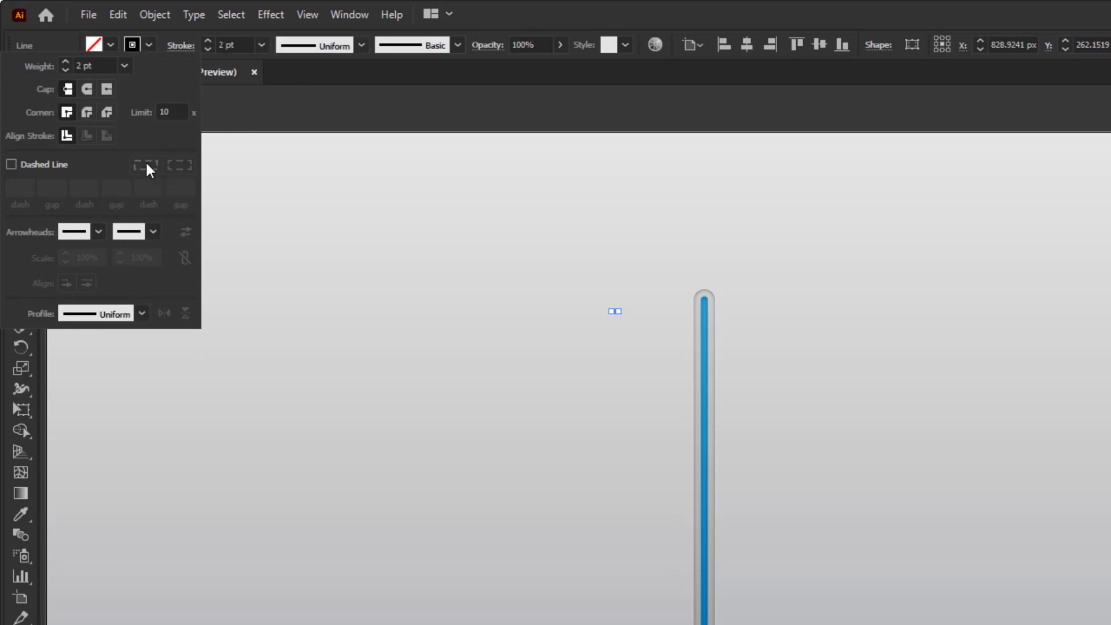
click(85, 90)
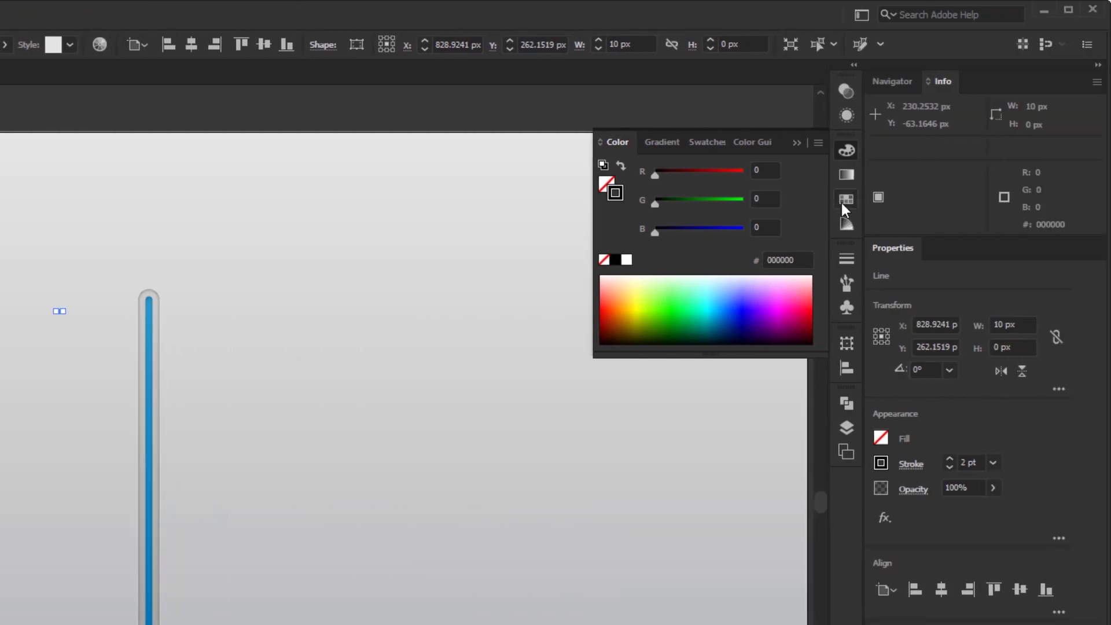
click(843, 203)
click(678, 237)
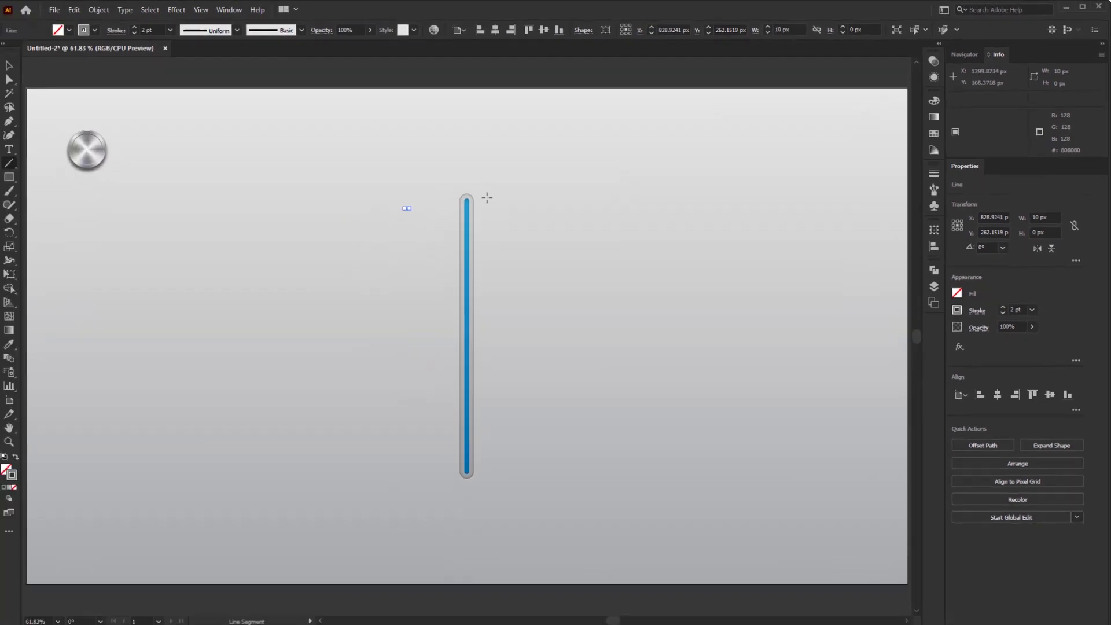
key(v)
click(433, 199)
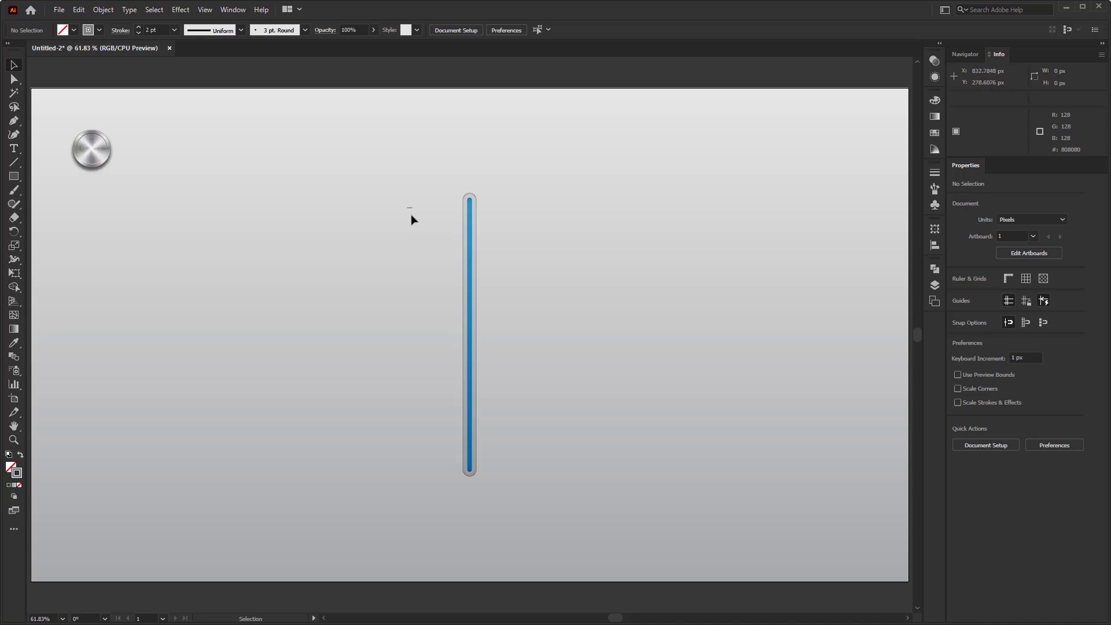
Move the tick dash beside the slider's top end and copy it straight down to the bottom end
drag(415, 225, 375, 197)
click(381, 208)
drag(410, 208, 454, 202)
click(453, 207)
drag(455, 201, 482, 471)
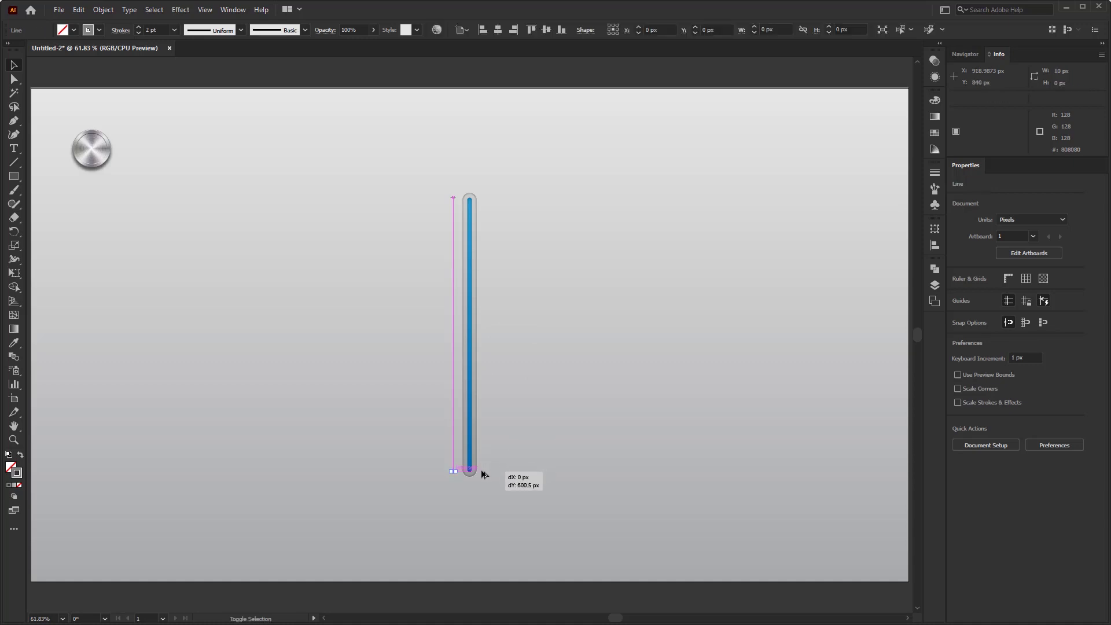
click(493, 469)
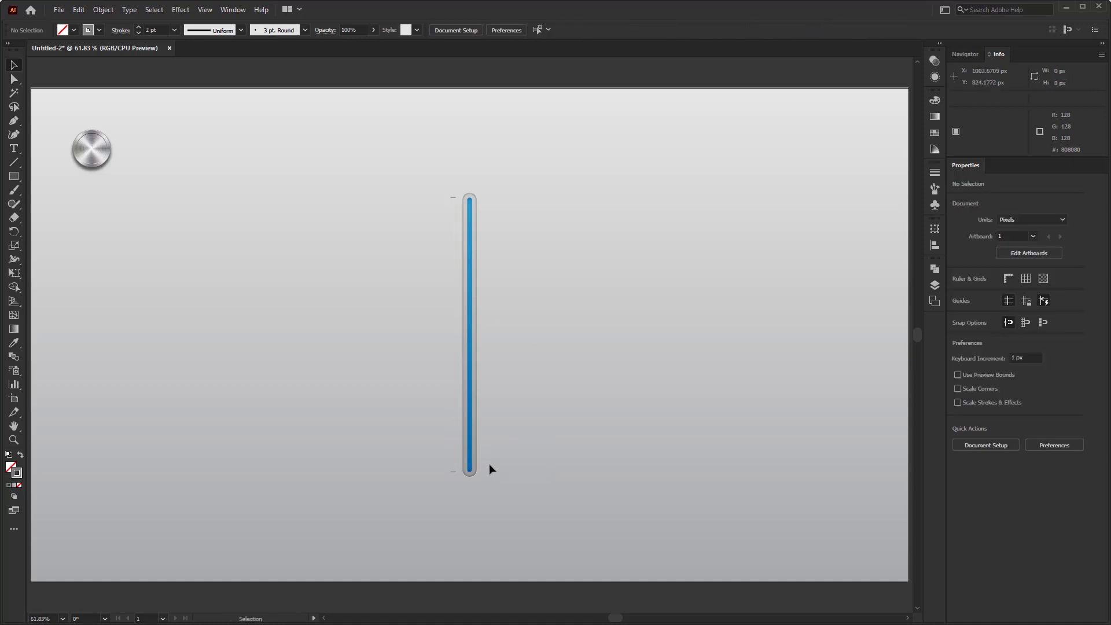
Blend the top gray tick dash into the bottom dash and select the resulting blend
click(16, 358)
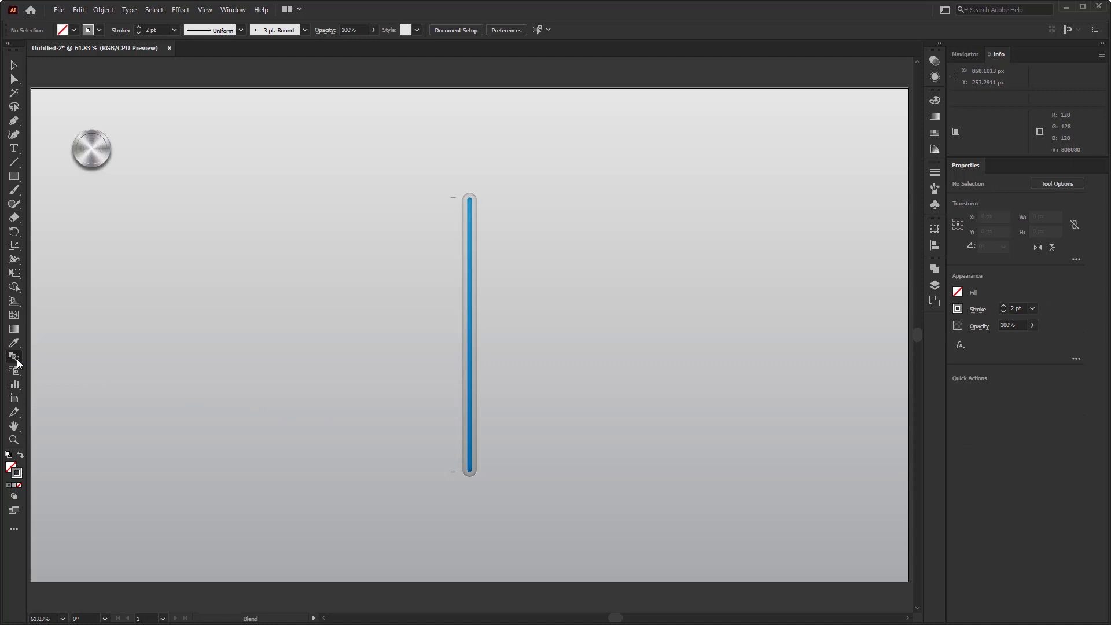
click(455, 200)
click(453, 470)
key(v)
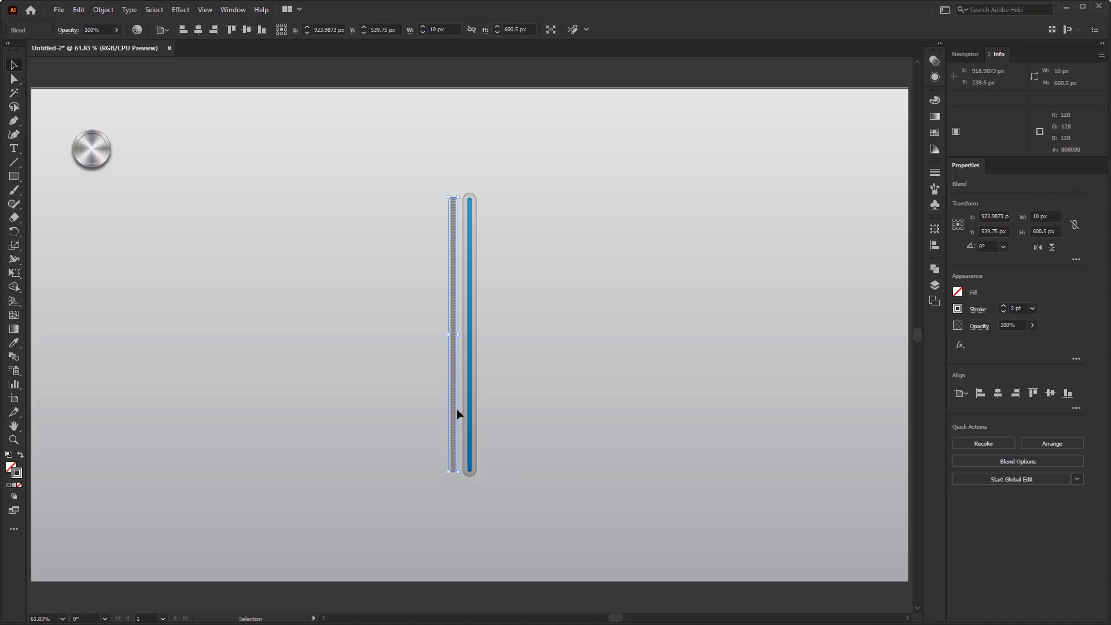
click(442, 250)
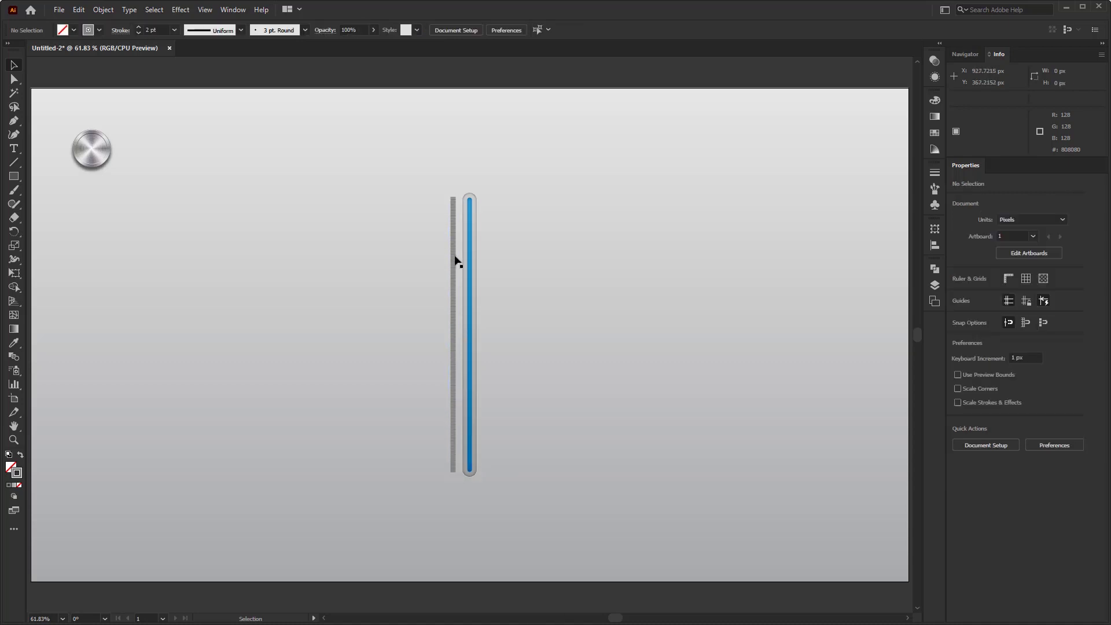
click(454, 261)
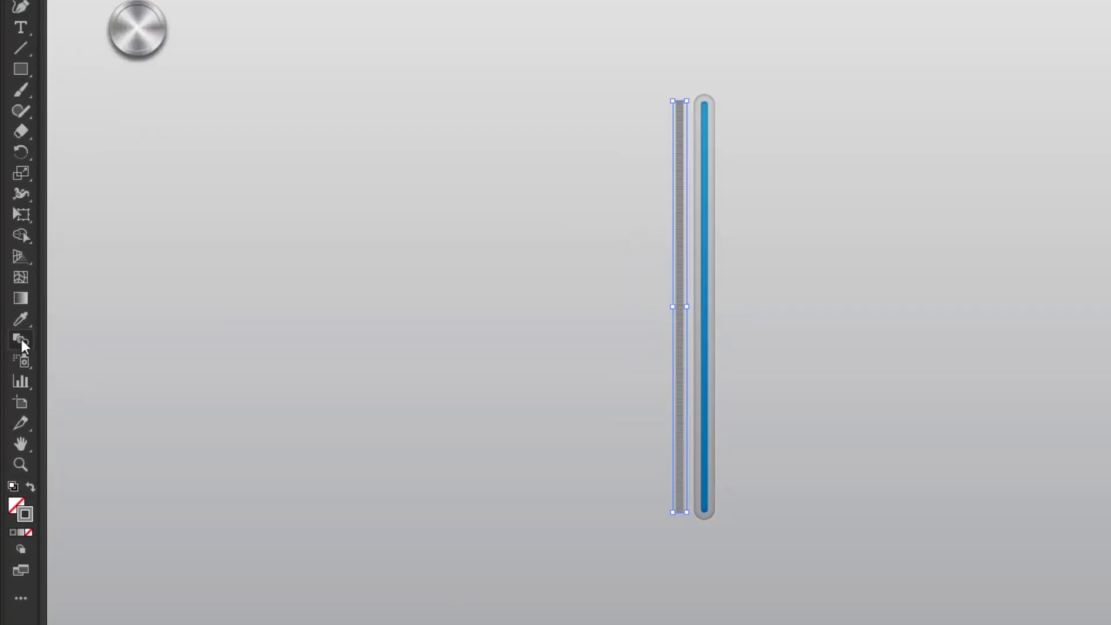
Set the tick-line blend spacing to 18 specified steps, then deselect it
double_click(21, 342)
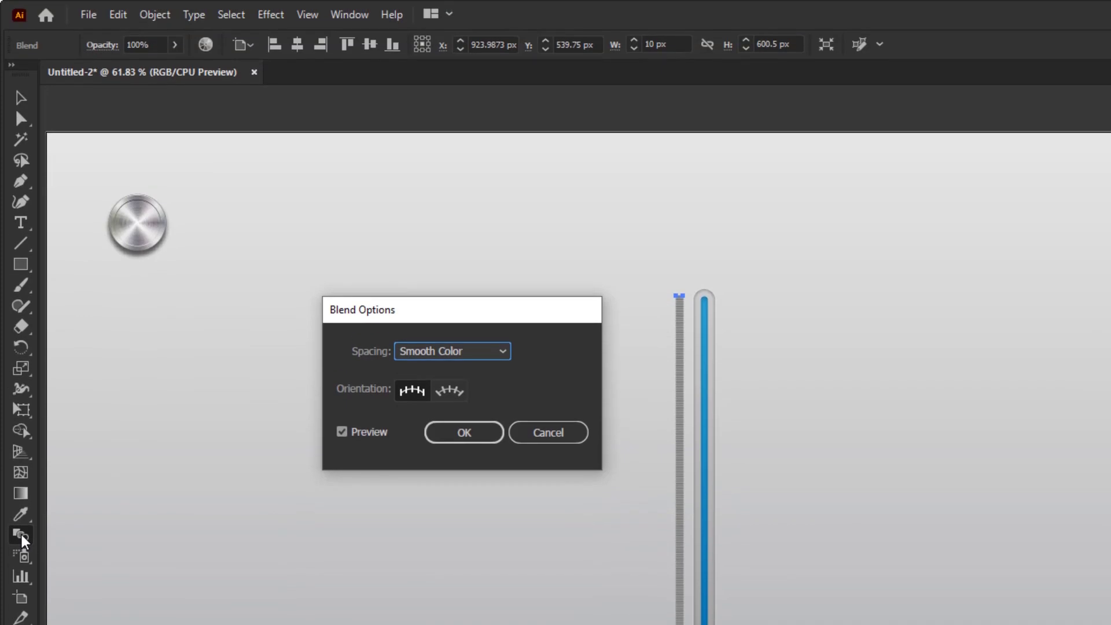
key(Return)
click(154, 17)
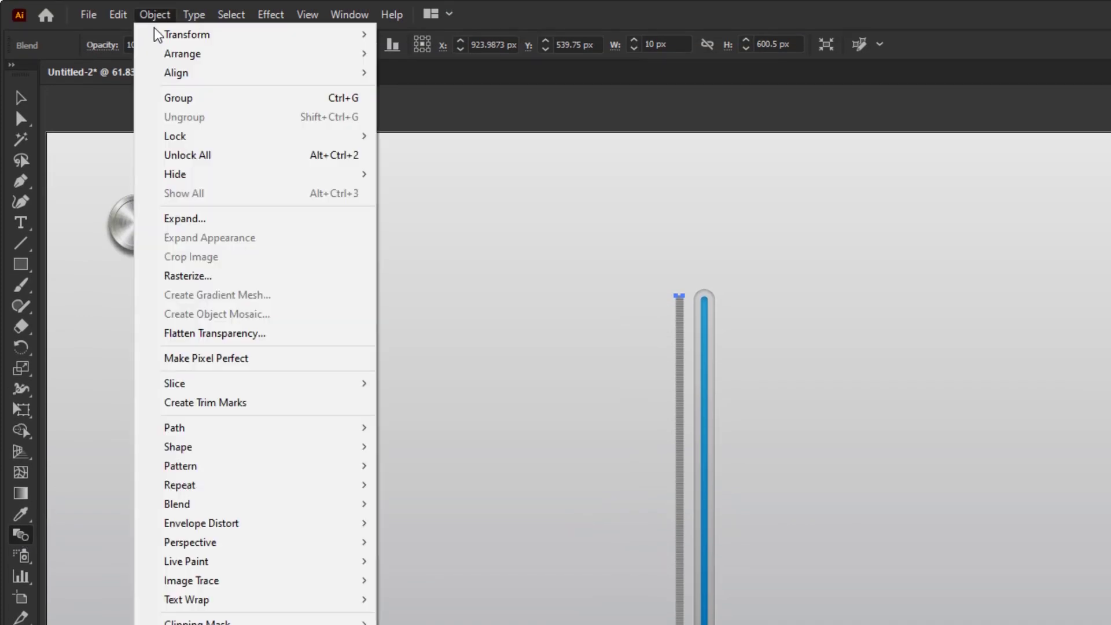
mouse_move(199, 506)
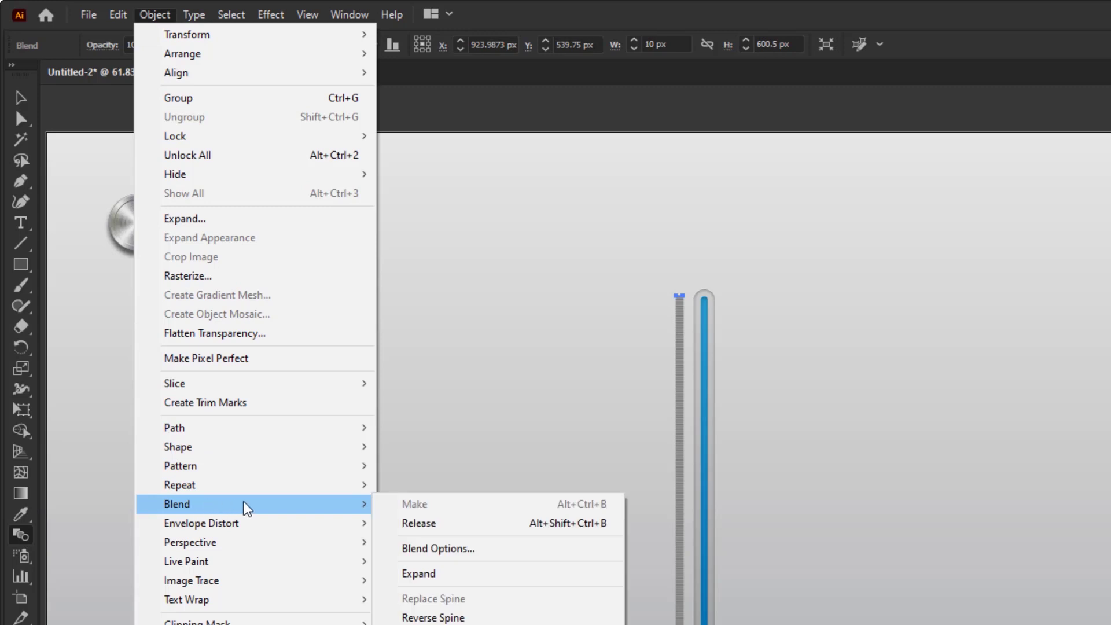
click(468, 550)
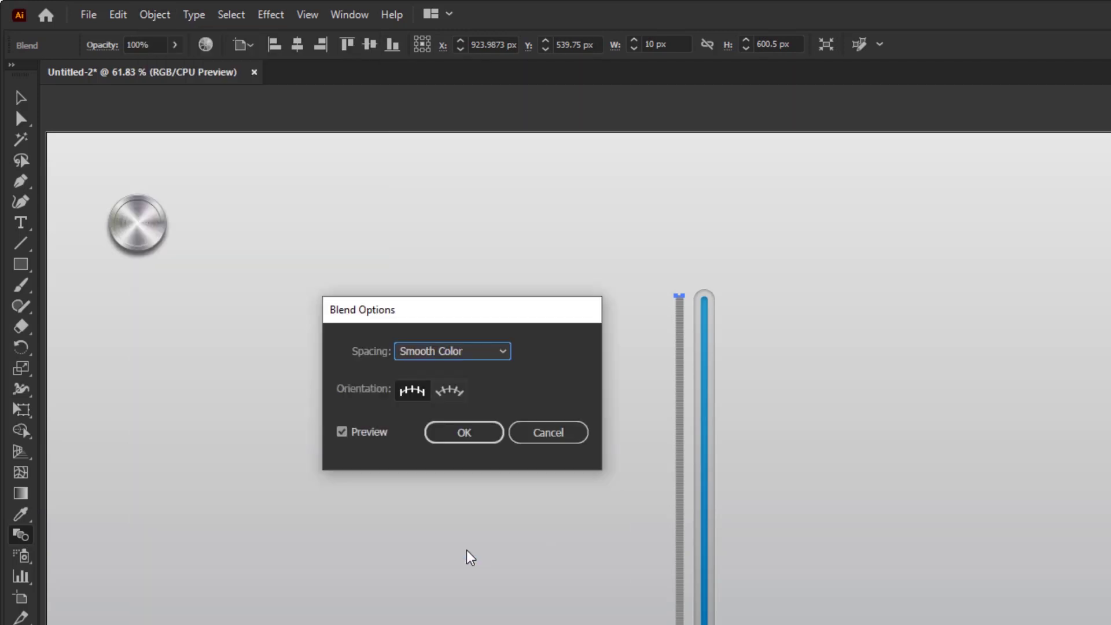
click(476, 353)
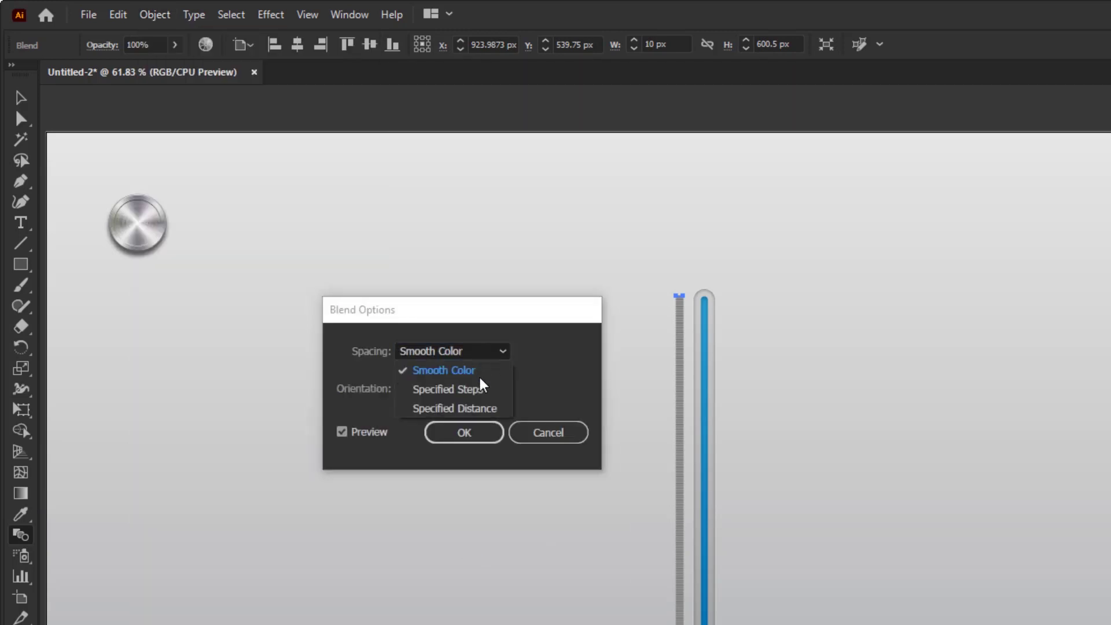
click(451, 389)
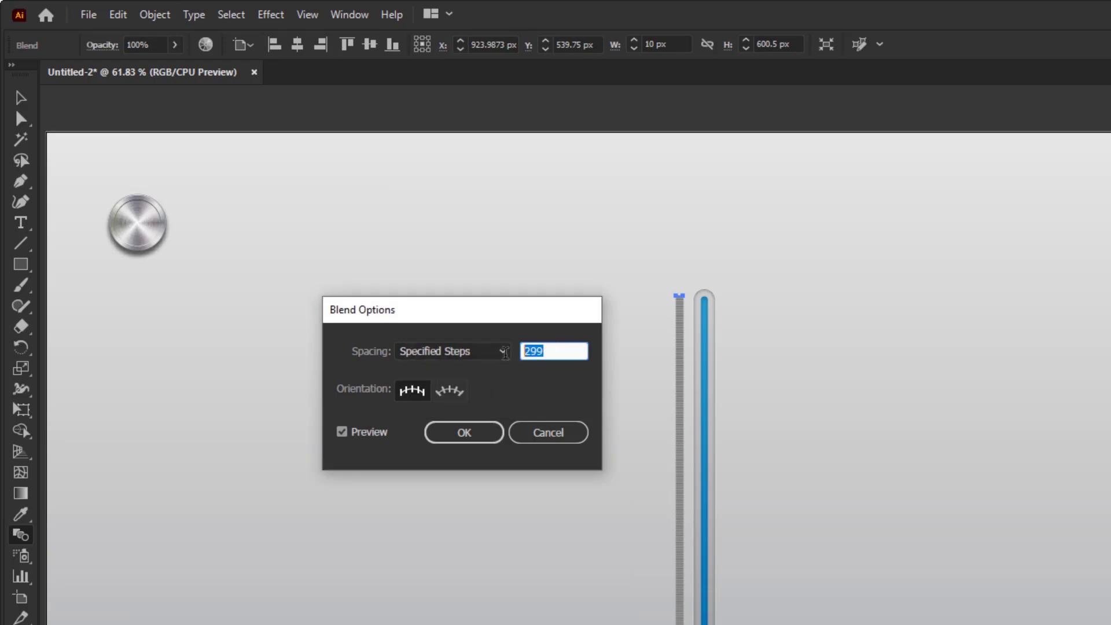
text(18)
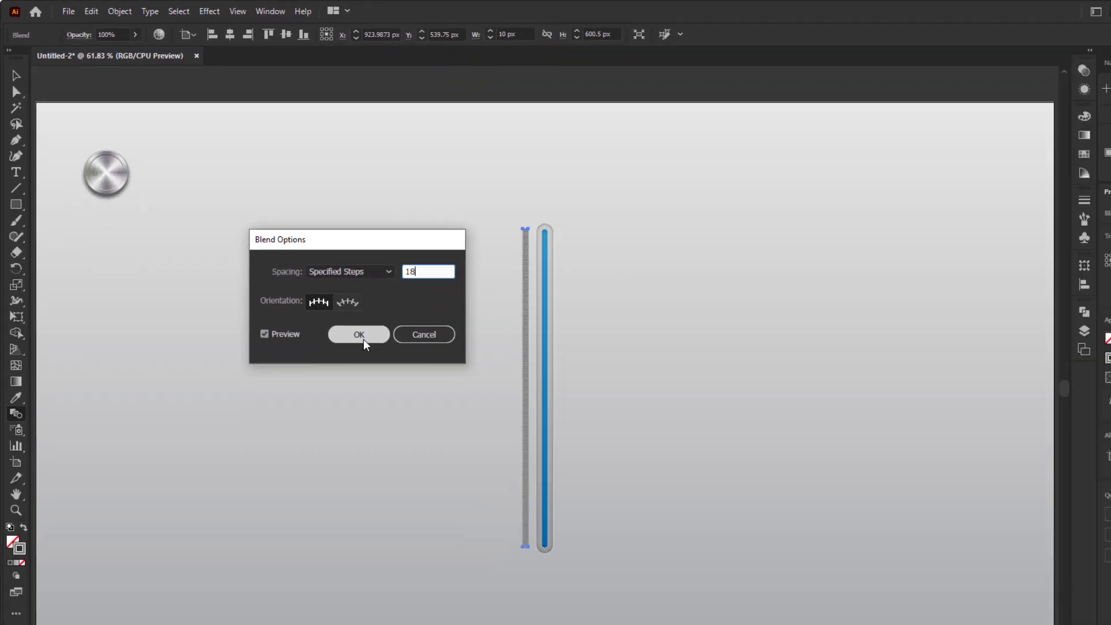
click(468, 438)
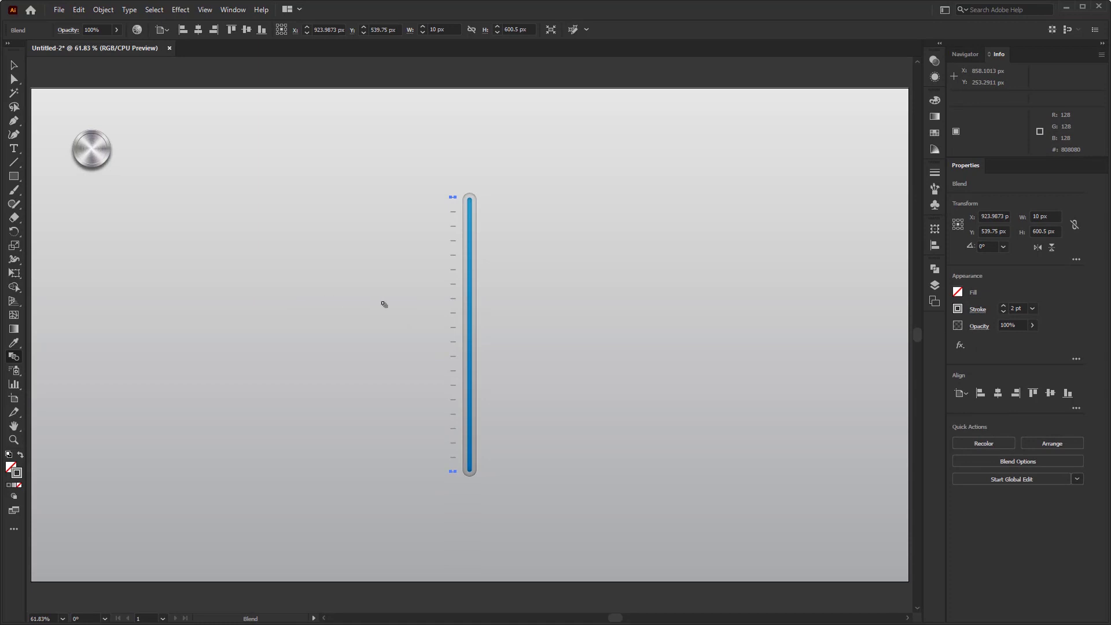
key(v)
click(422, 301)
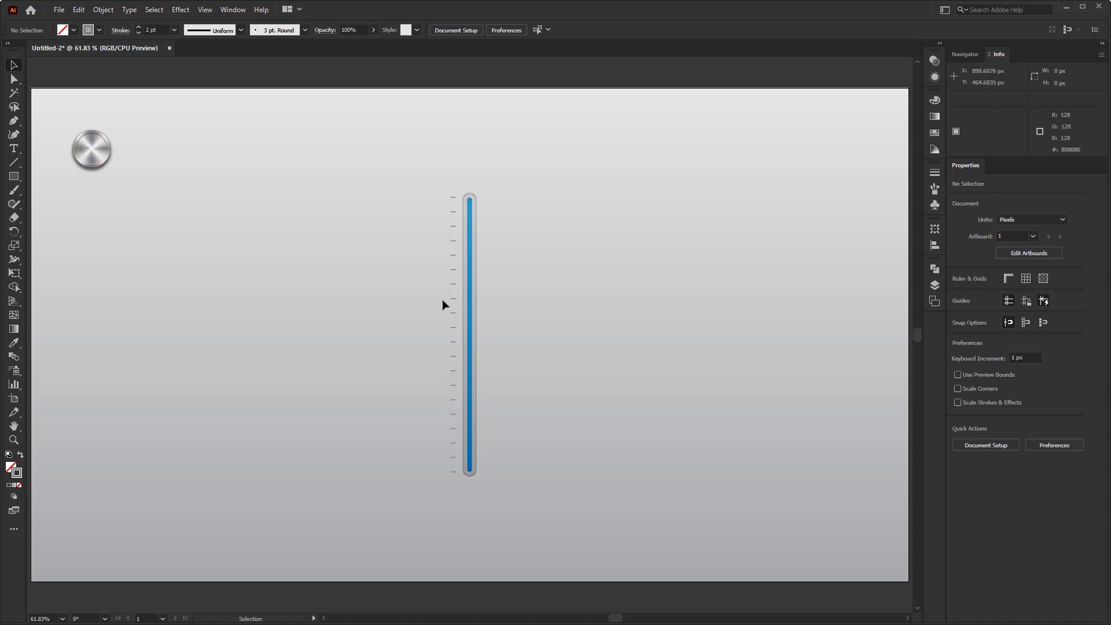
Place the brushed-metal knob on the blue slider's top end and group them together
click(100, 155)
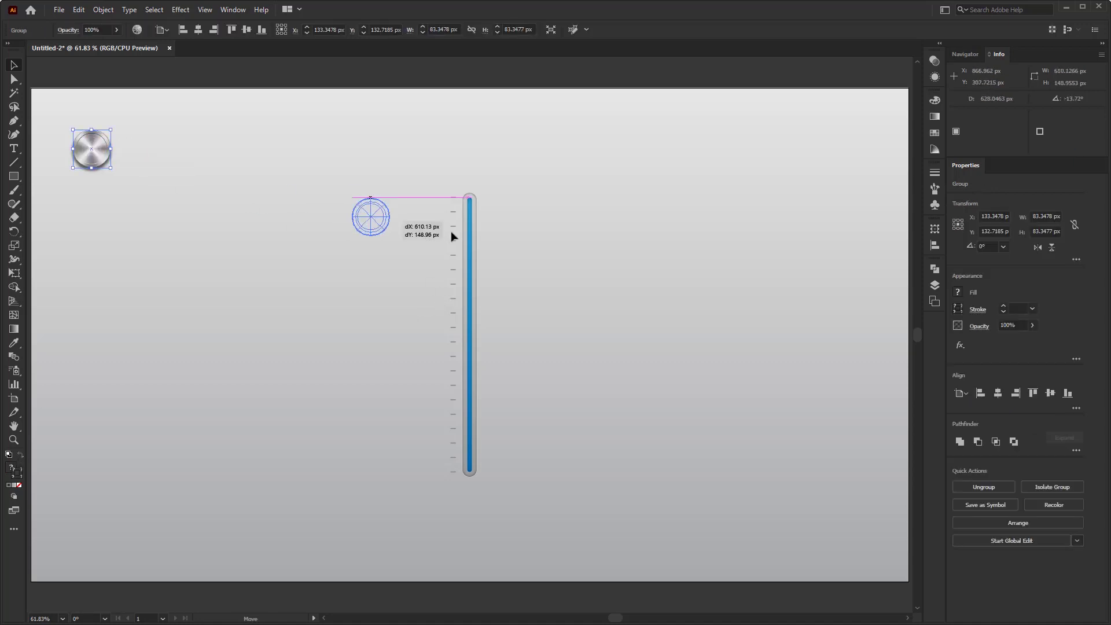
drag(482, 239, 478, 239)
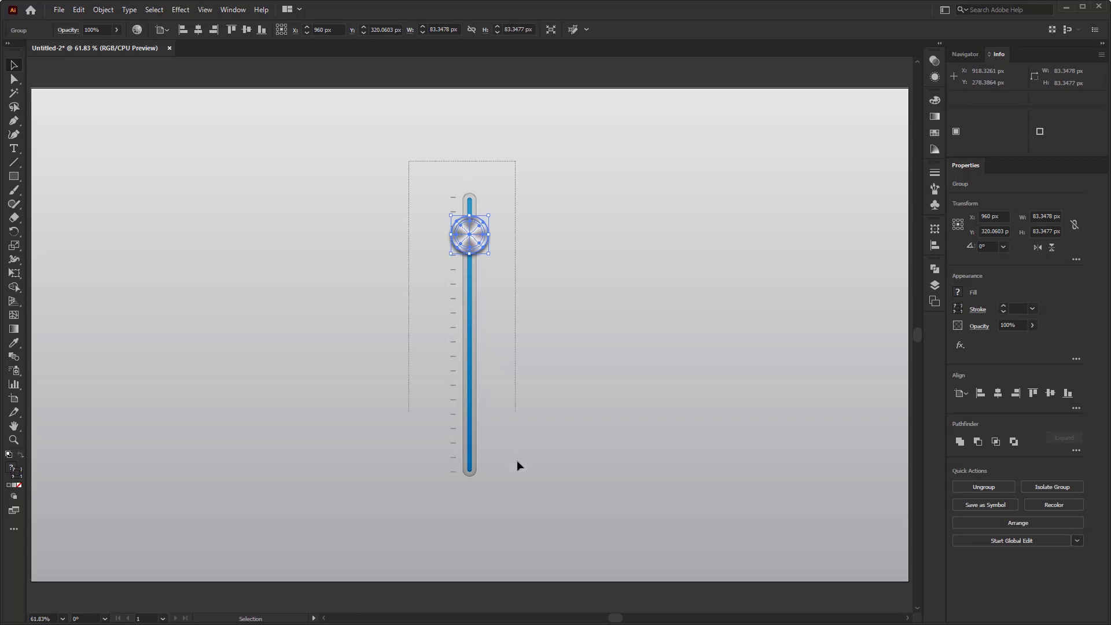
key(ctrl+a)
right_click(478, 248)
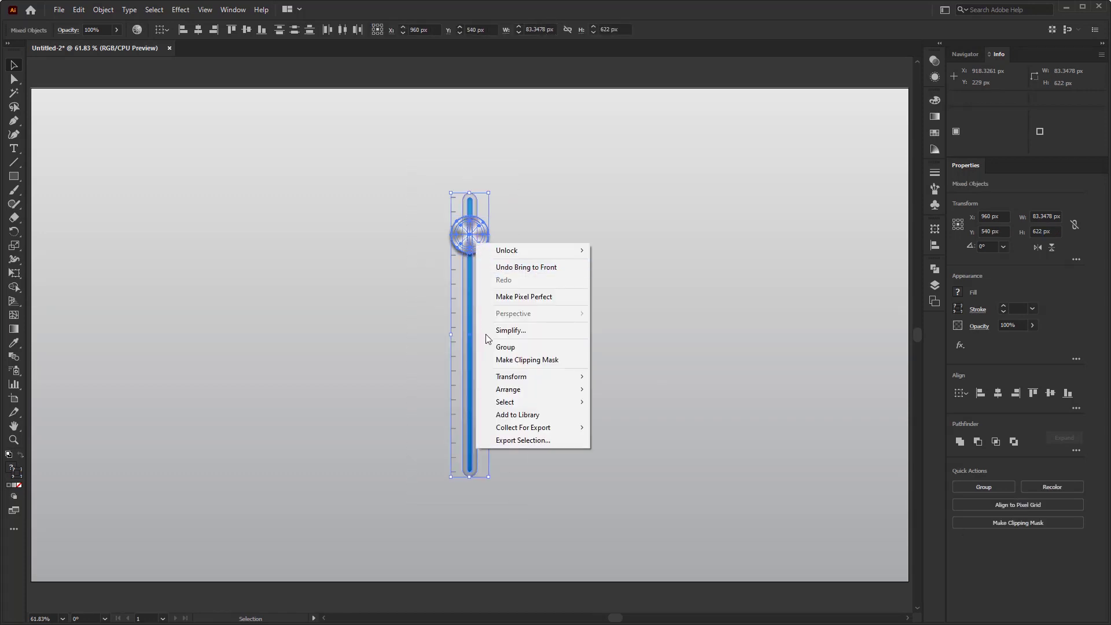
click(505, 347)
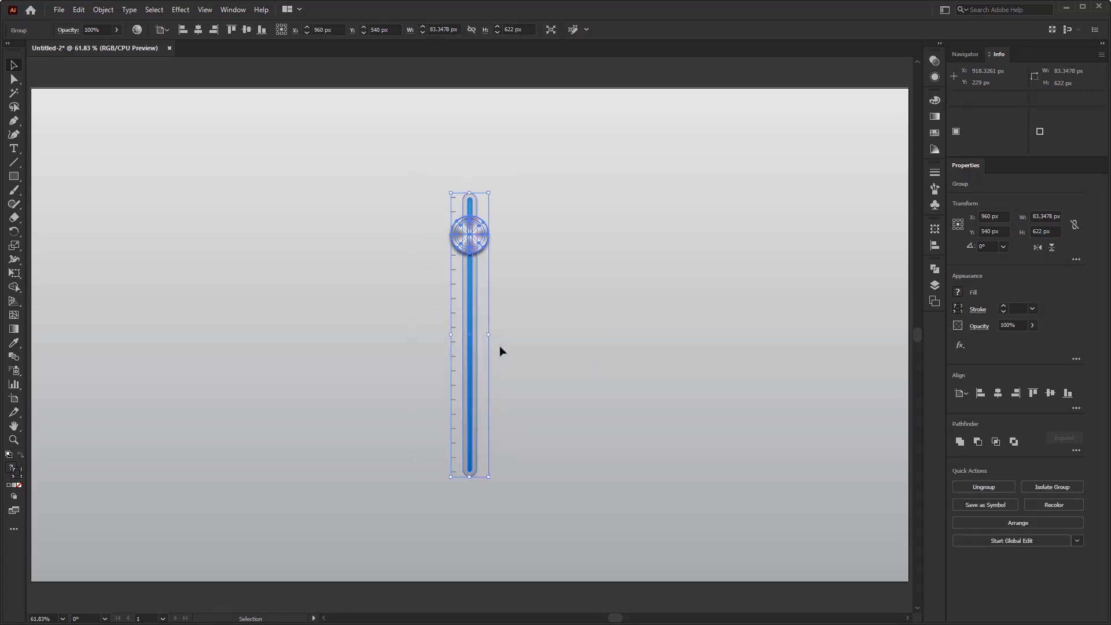
click(461, 336)
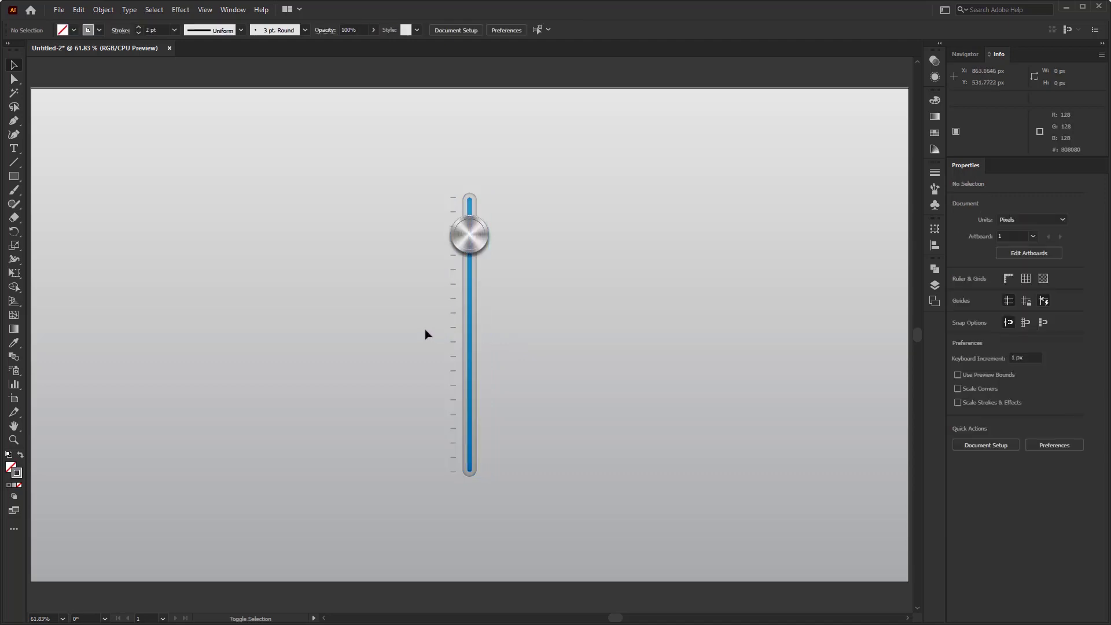
Duplicate the slider leftward into evenly spaced copies with Alt-drag and Ctrl+D
drag(467, 239, 406, 238)
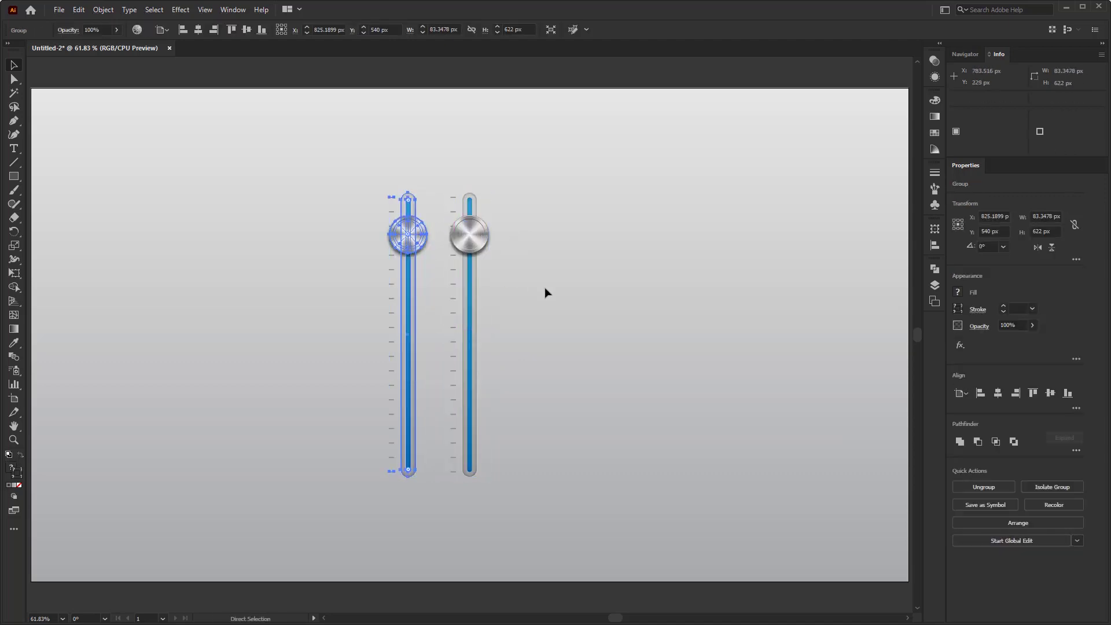
key(ctrl+d)
key(ctrl+d)
key(ctrl+d)
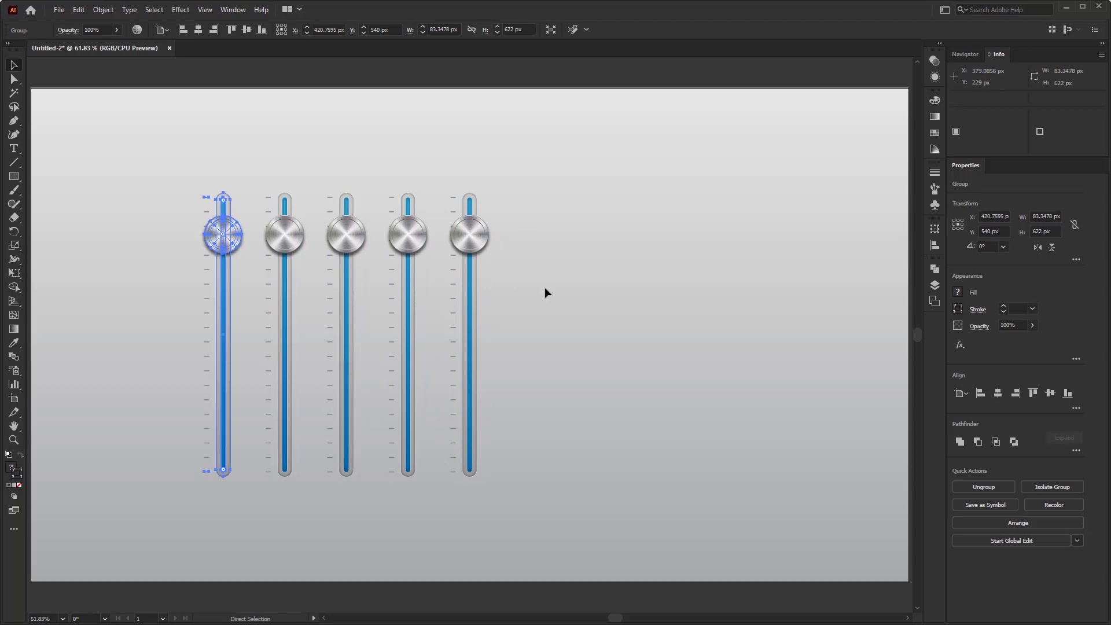
key(ctrl+d)
key(ctrl+d)
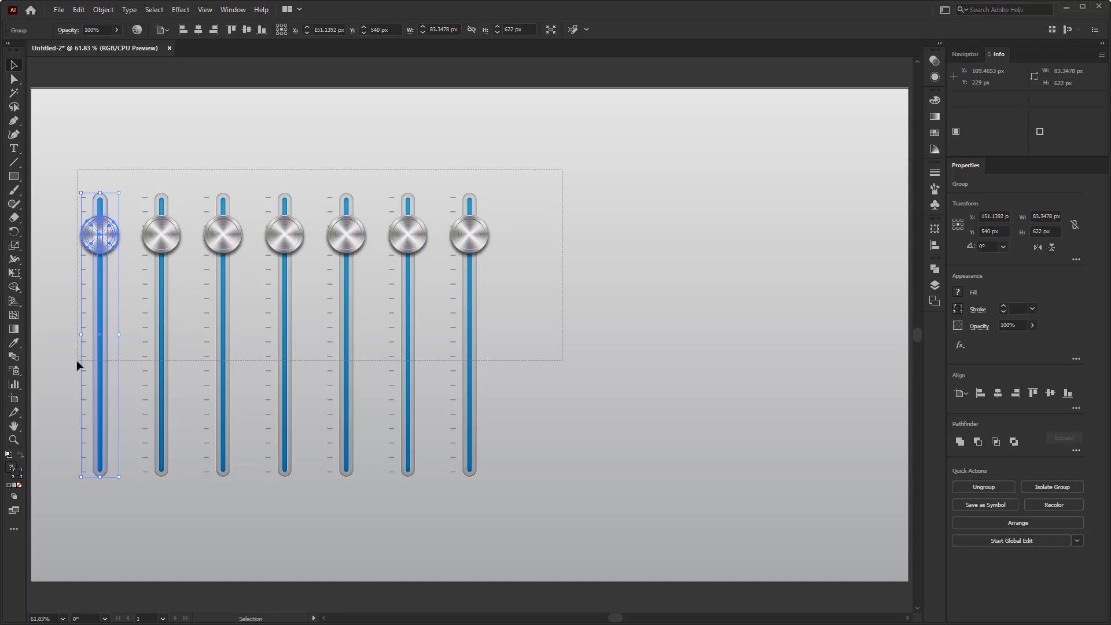
Group all seven sliders, centre them horizontally, and start a text label left of the first
drag(77, 361, 76, 360)
key(ctrl+g)
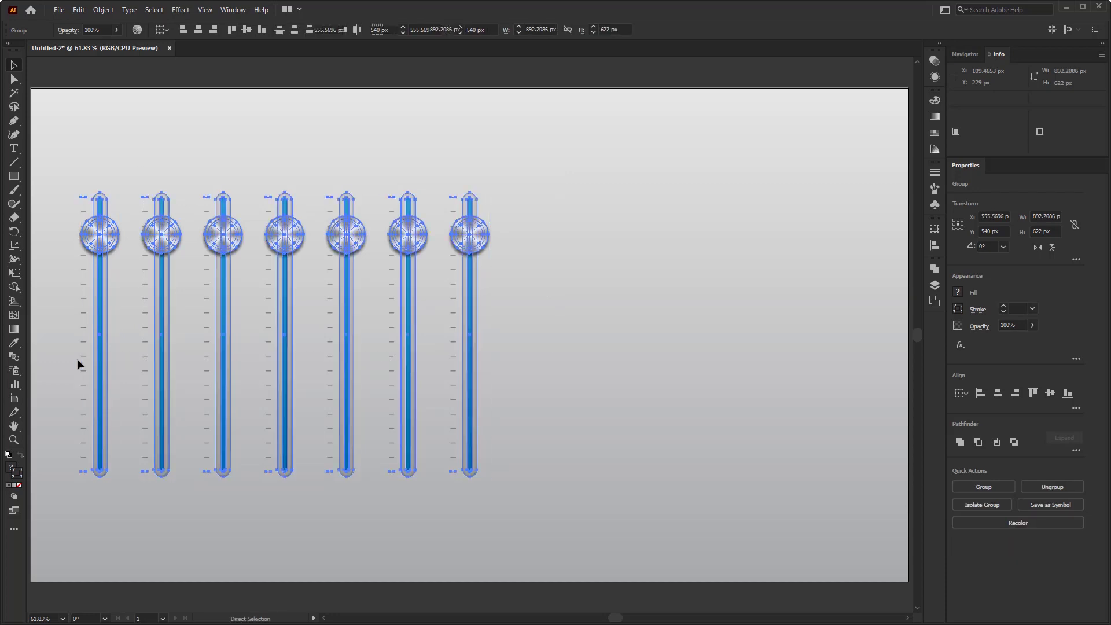
click(199, 31)
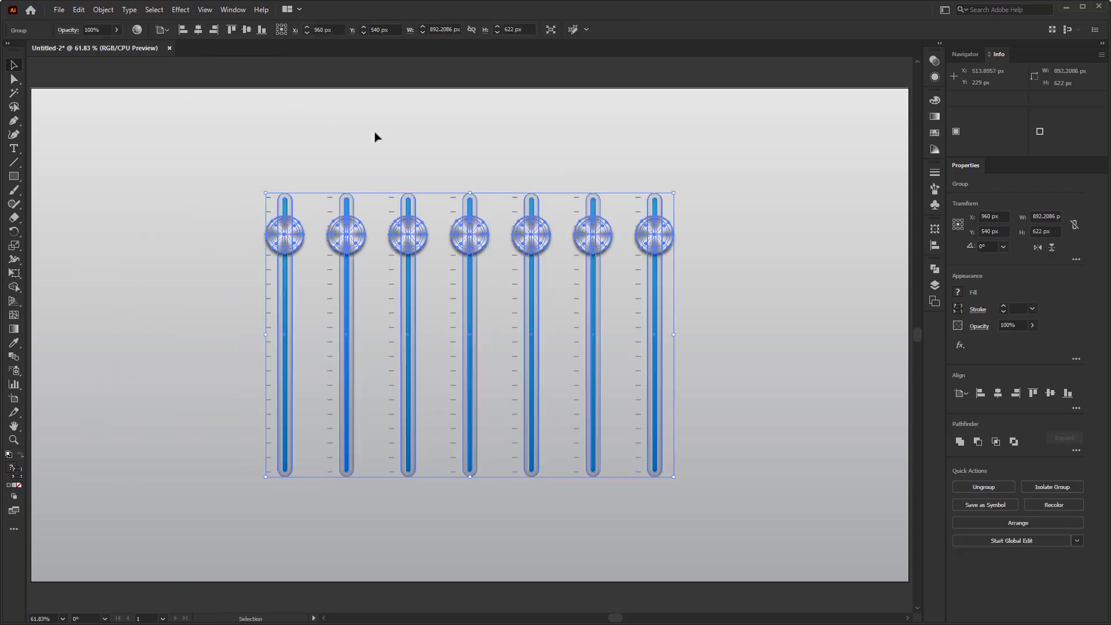
click(349, 149)
drag(17, 154, 64, 149)
click(234, 204)
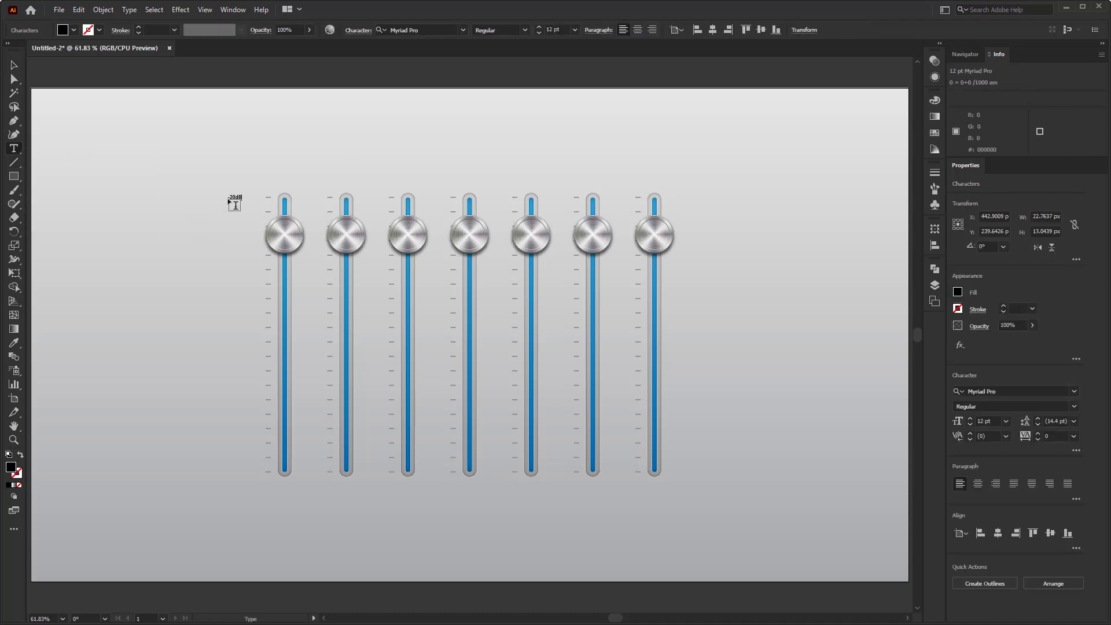
Set the -20 dB label to Montserrat Medium in gray
click(13, 67)
click(417, 30)
text(mont)
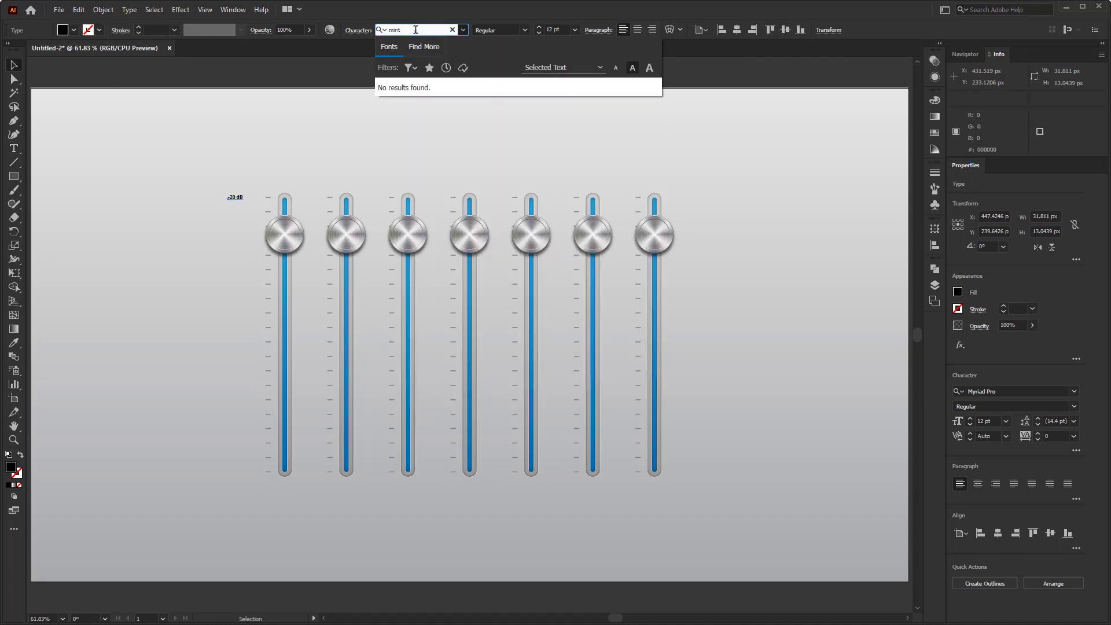
click(419, 231)
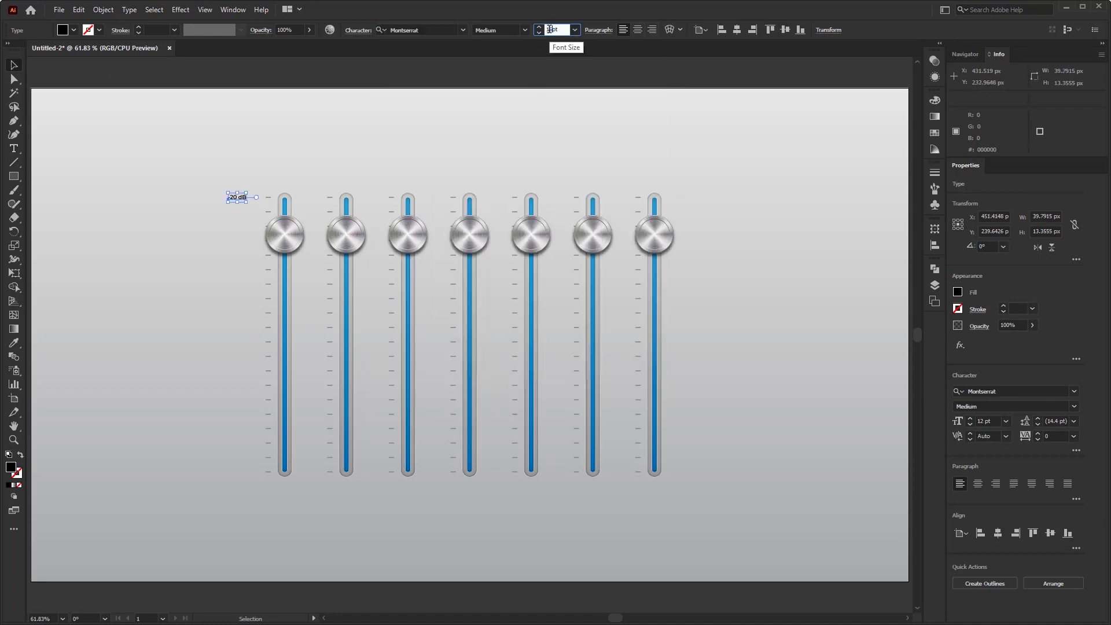
click(934, 136)
Copy the label along the first slider and edit the copies to read 20 dB and 0 dB
drag(240, 196, 227, 339)
double_click(230, 470)
click(15, 66)
double_click(236, 339)
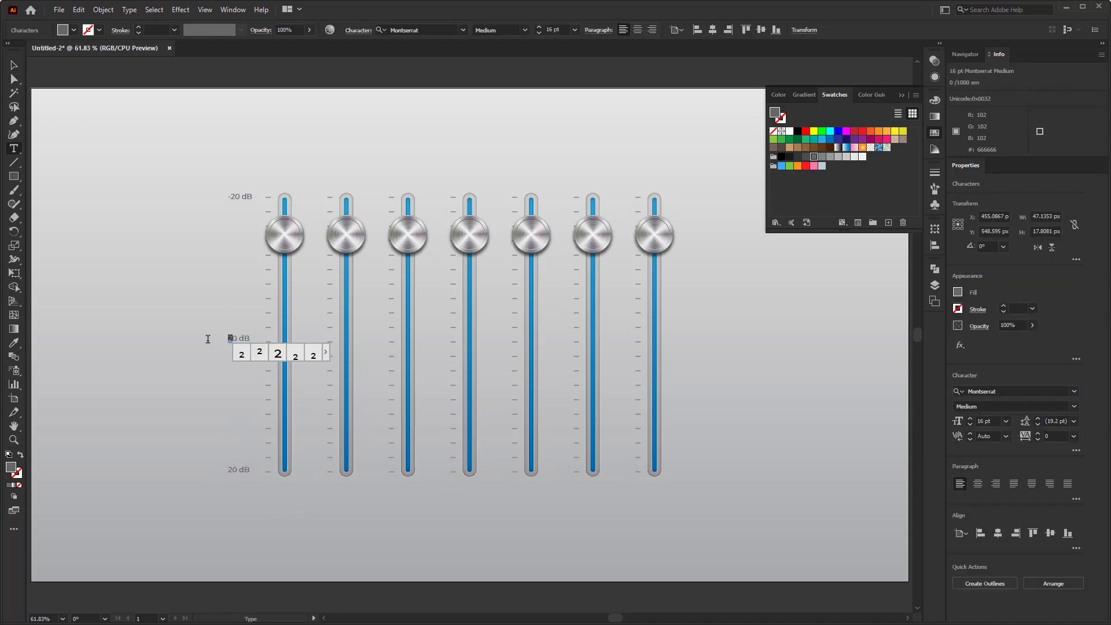
key(BackSpace)
key(Escape)
Add an Hz label beneath the first slider, then enter the second slider's group
drag(239, 469, 238, 176)
double_click(245, 486)
key(Escape)
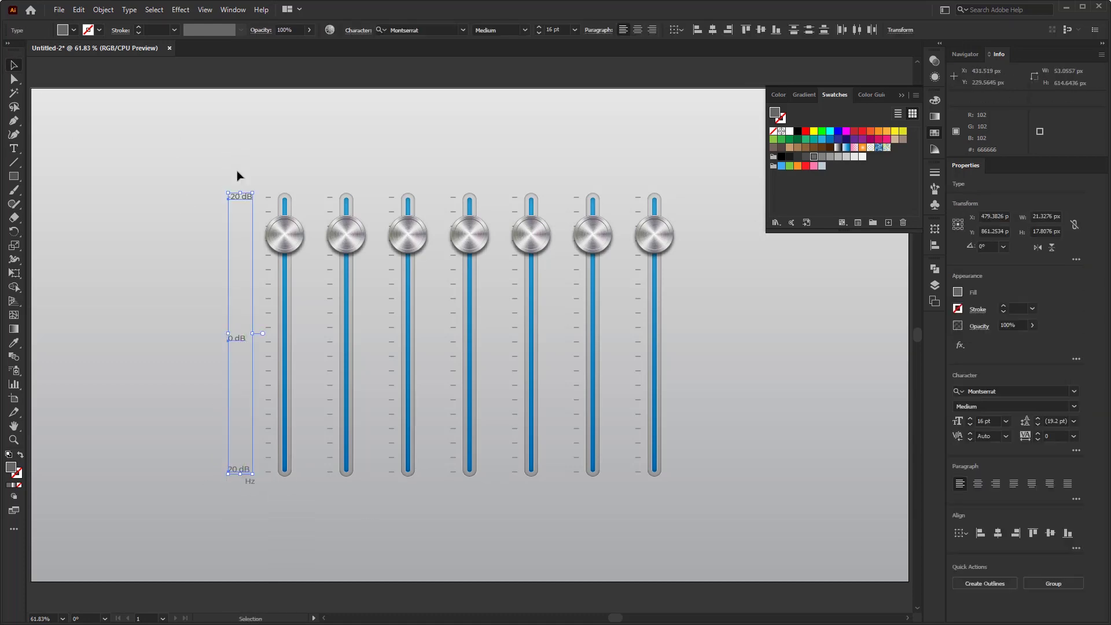
shift+click(250, 485)
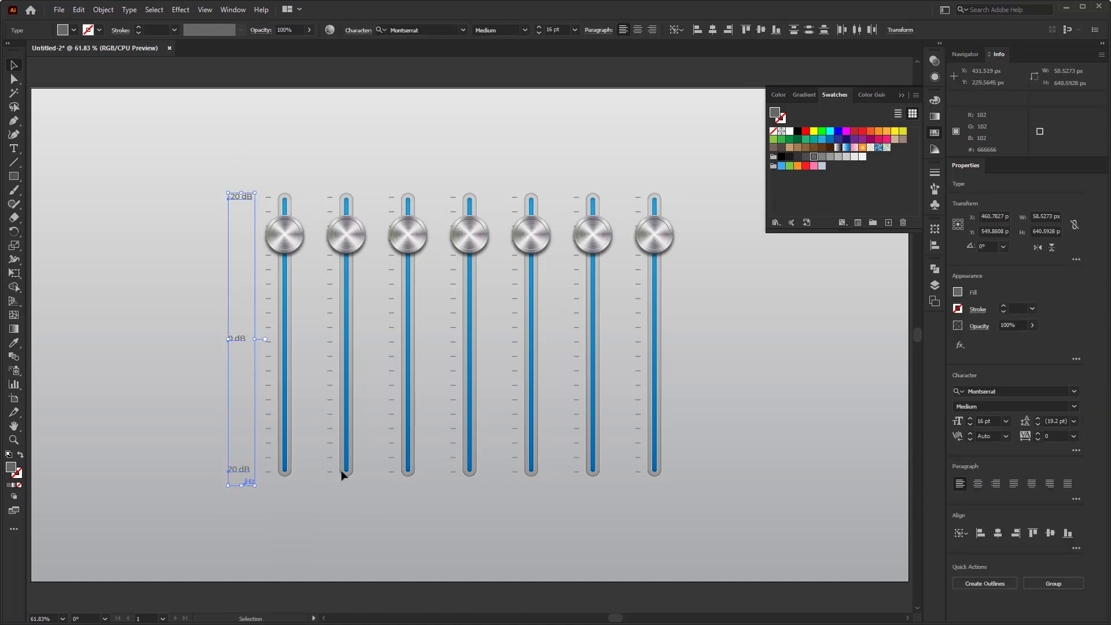
click(709, 117)
click(290, 241)
double_click(342, 236)
Lower the knobs on sliders two, three, four and six by differing amounts
drag(345, 236, 350, 268)
key(Escape)
double_click(409, 235)
drag(409, 235, 410, 294)
key(Escape)
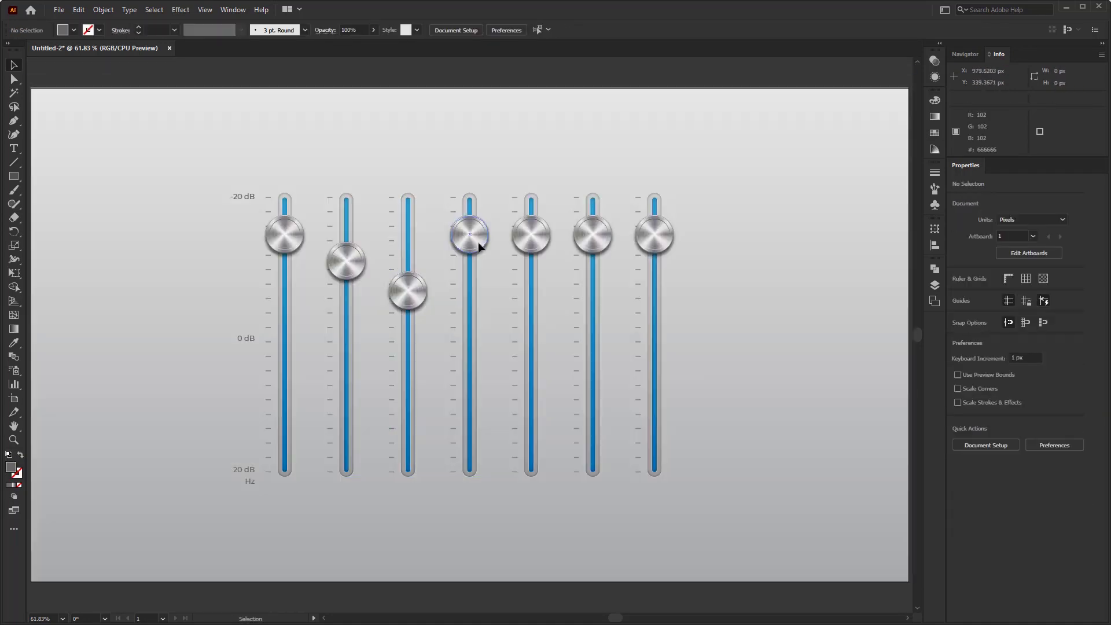
double_click(471, 236)
drag(471, 236, 470, 266)
key(Escape)
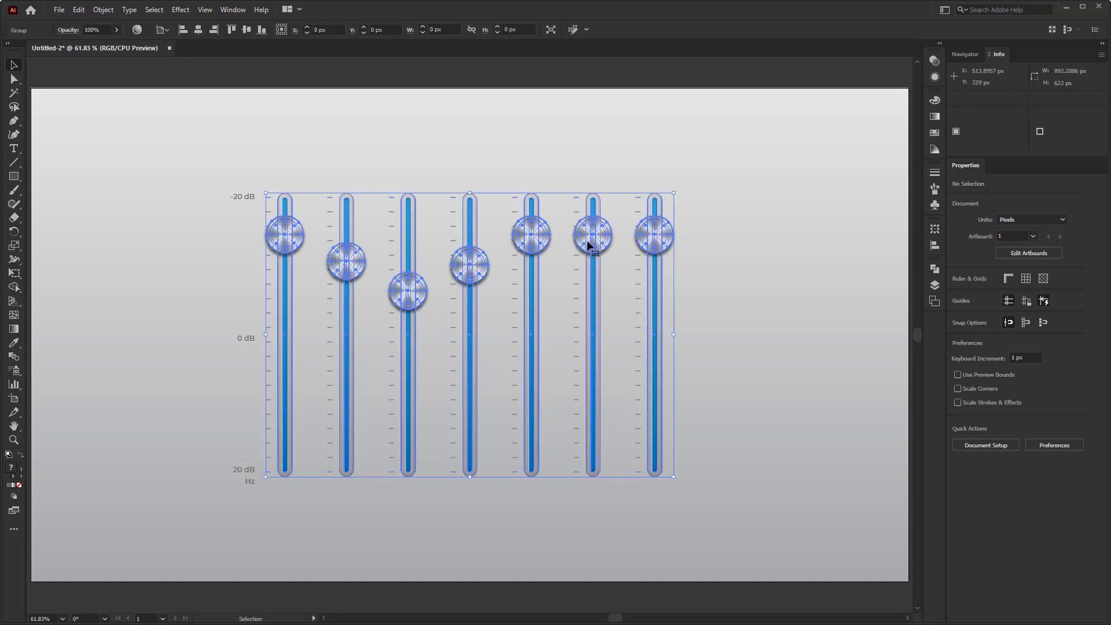
double_click(590, 246)
drag(590, 246, 593, 263)
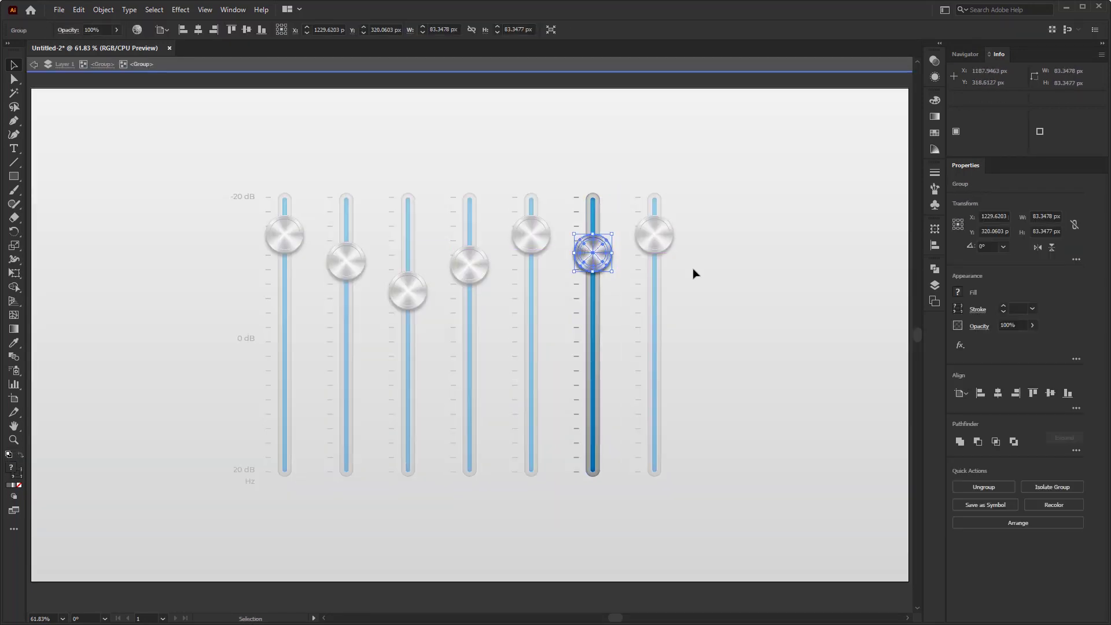
key(Escape)
double_click(663, 237)
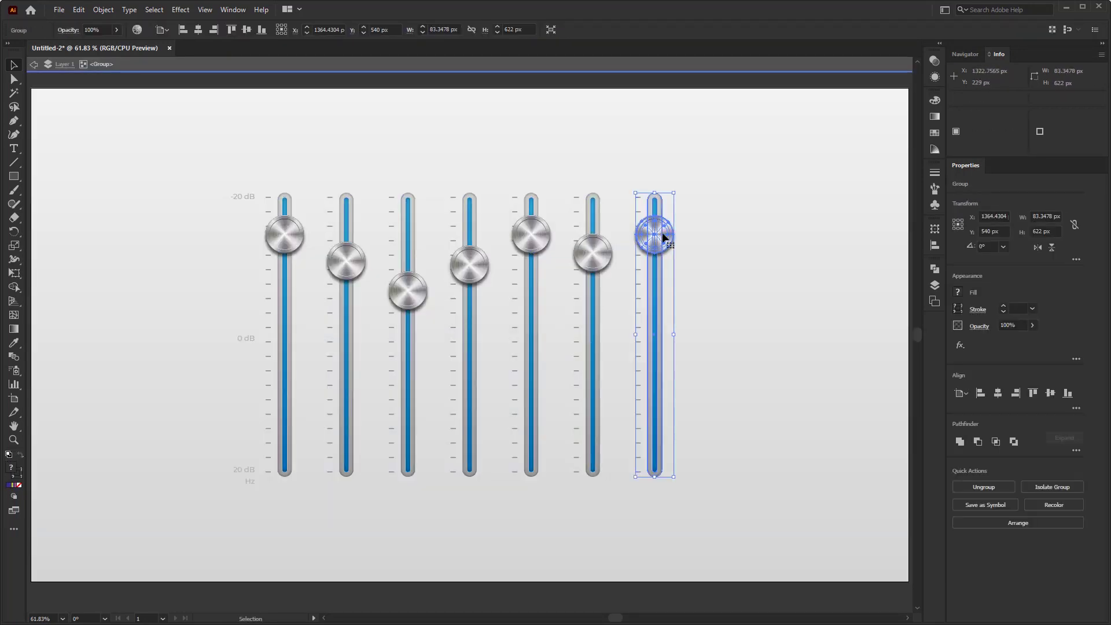